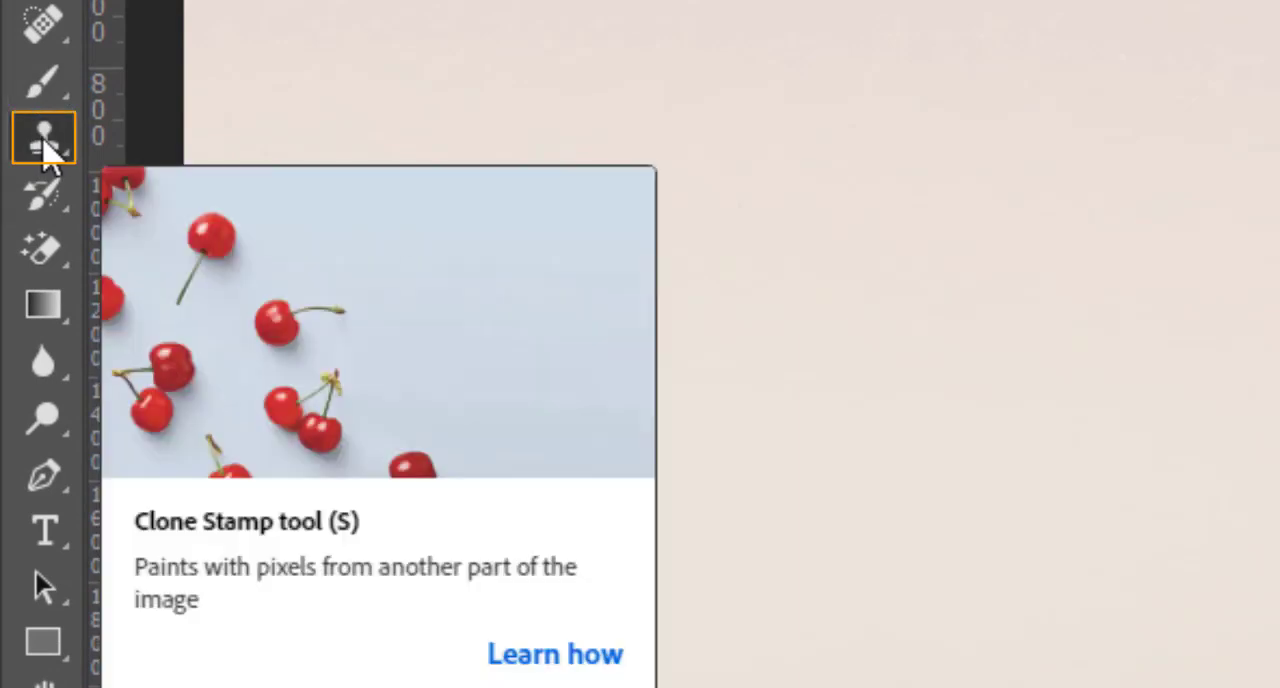
# Sample the woman's face with the Clone Stamp tool and paint a full-figure copy beside her on a new layer
pyautogui.click(45, 150)
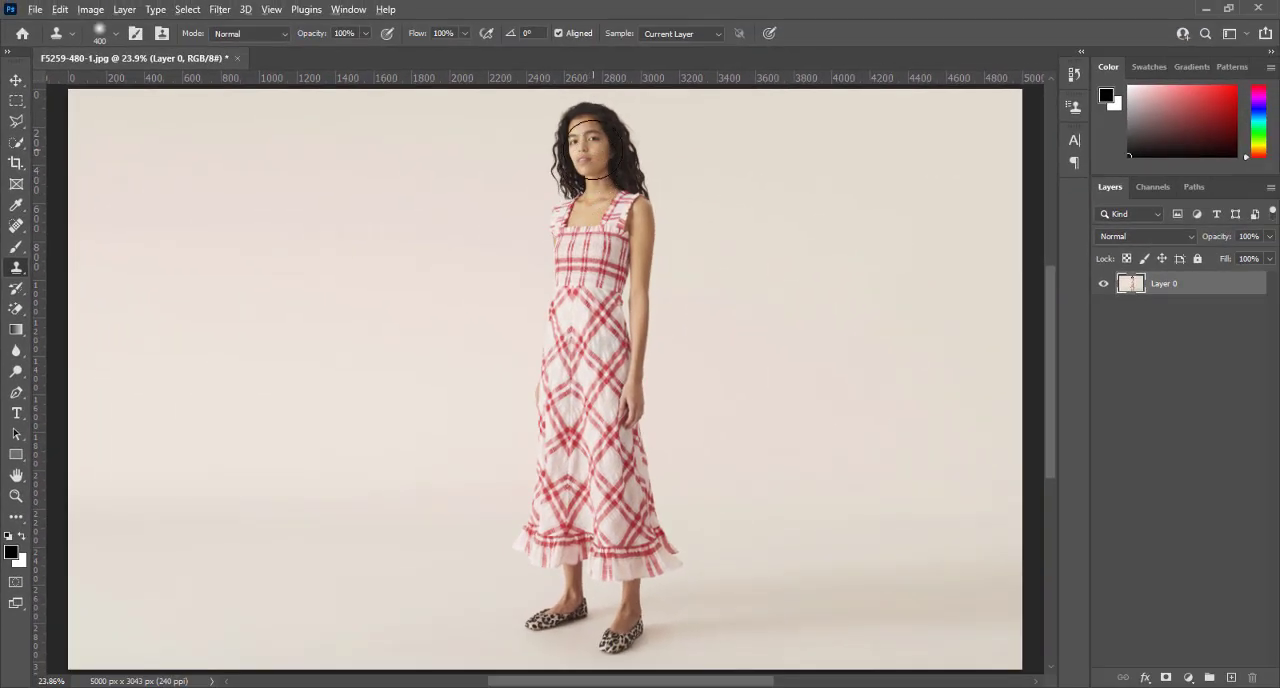
pyautogui.keyDown('alt'); pyautogui.click(587, 148); pyautogui.keyUp('alt')
pyautogui.click(1231, 679)
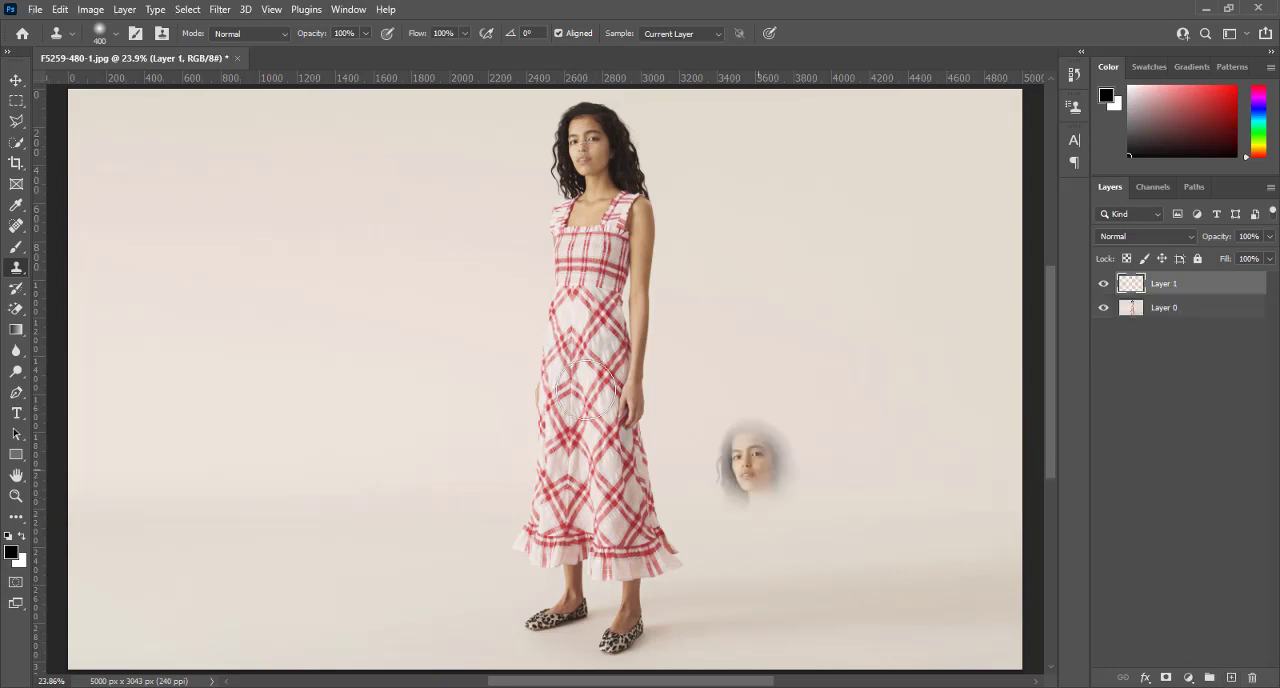
pyautogui.moveTo(379, 141)
pyautogui.mouseDown()
pyautogui.moveTo(329, 155)
pyautogui.moveTo(407, 131)
pyautogui.moveTo(357, 204)
pyautogui.moveTo(375, 190)
pyautogui.moveTo(399, 205)
pyautogui.moveTo(352, 249)
pyautogui.moveTo(402, 187)
pyautogui.moveTo(343, 309)
pyautogui.moveTo(420, 238)
pyautogui.moveTo(370, 340)
pyautogui.moveTo(395, 324)
pyautogui.moveTo(408, 347)
pyautogui.moveTo(347, 408)
pyautogui.moveTo(374, 296)
pyautogui.moveTo(351, 437)
pyautogui.moveTo(401, 404)
pyautogui.moveTo(388, 437)
pyautogui.moveTo(417, 442)
pyautogui.moveTo(379, 626)
pyautogui.moveTo(419, 583)
pyautogui.moveTo(403, 630)
pyautogui.moveTo(325, 626)
pyautogui.moveTo(323, 615)
pyautogui.moveTo(398, 622)
pyautogui.moveTo(395, 474)
pyautogui.moveTo(350, 334)
pyautogui.moveTo(356, 186)
pyautogui.moveTo(374, 152)
pyautogui.moveTo(416, 125)
pyautogui.moveTo(428, 159)
pyautogui.moveTo(335, 505)
pyautogui.moveTo(372, 532)
pyautogui.mouseUp()
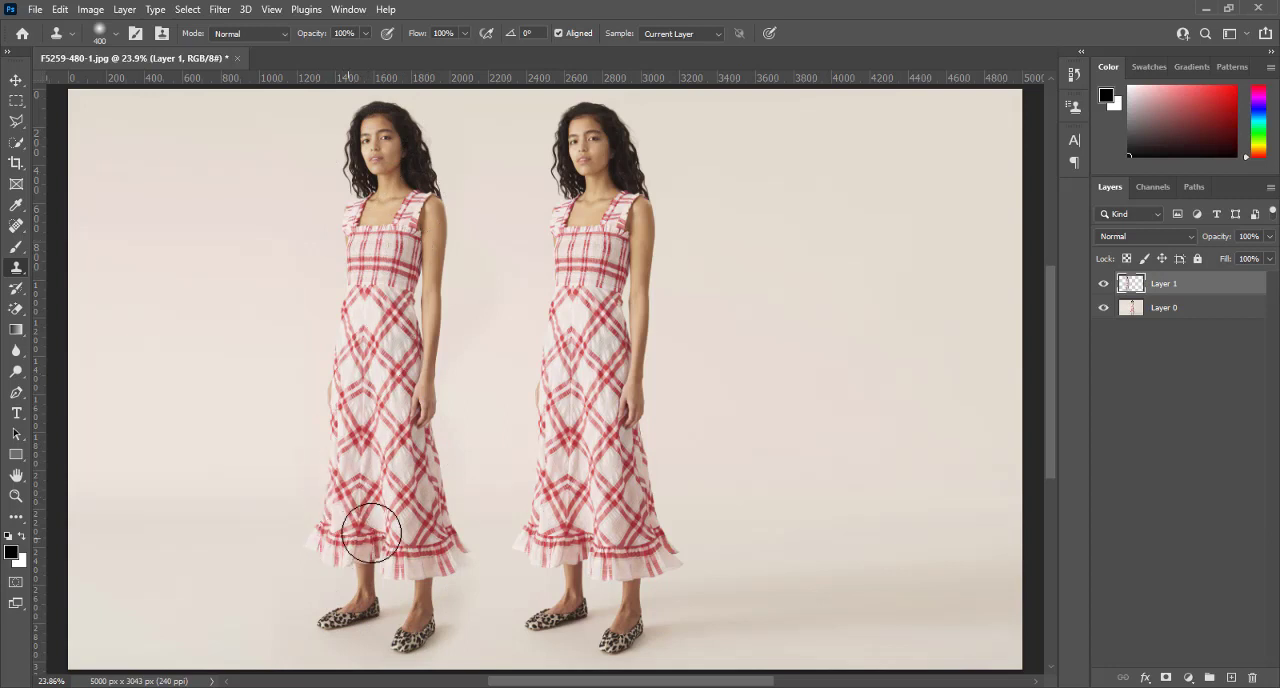
# Hide Layer 1 and try painting a counterclockwise-tilted copy of the woman on Layer 0 with a rotated clone source
pyautogui.click(1104, 285)
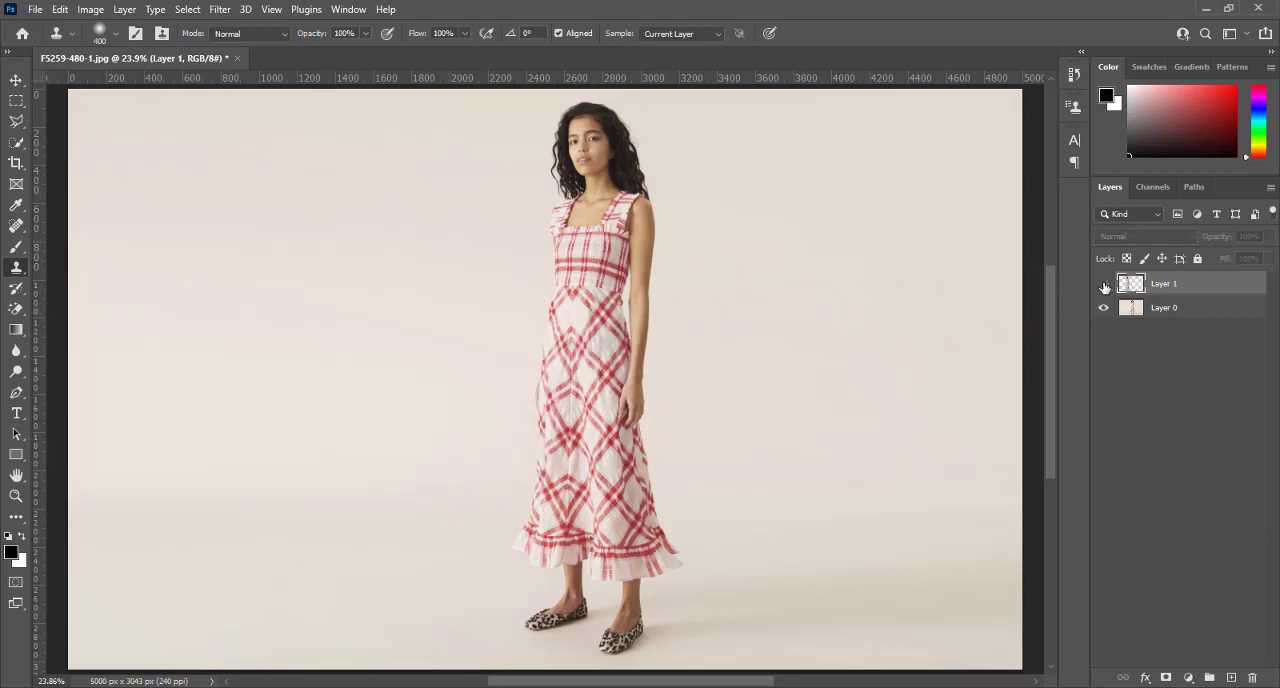
pyautogui.click(1169, 309)
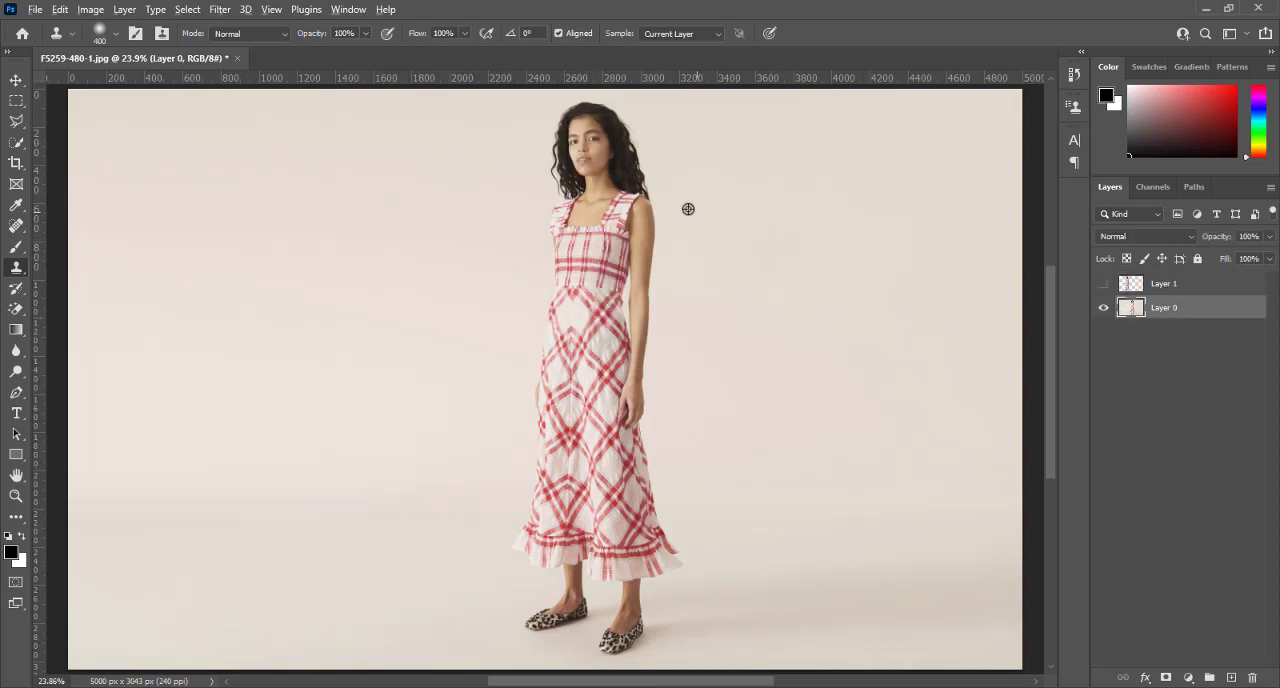
pyautogui.keyDown('alt'); pyautogui.click(588, 141); pyautogui.keyUp('alt')
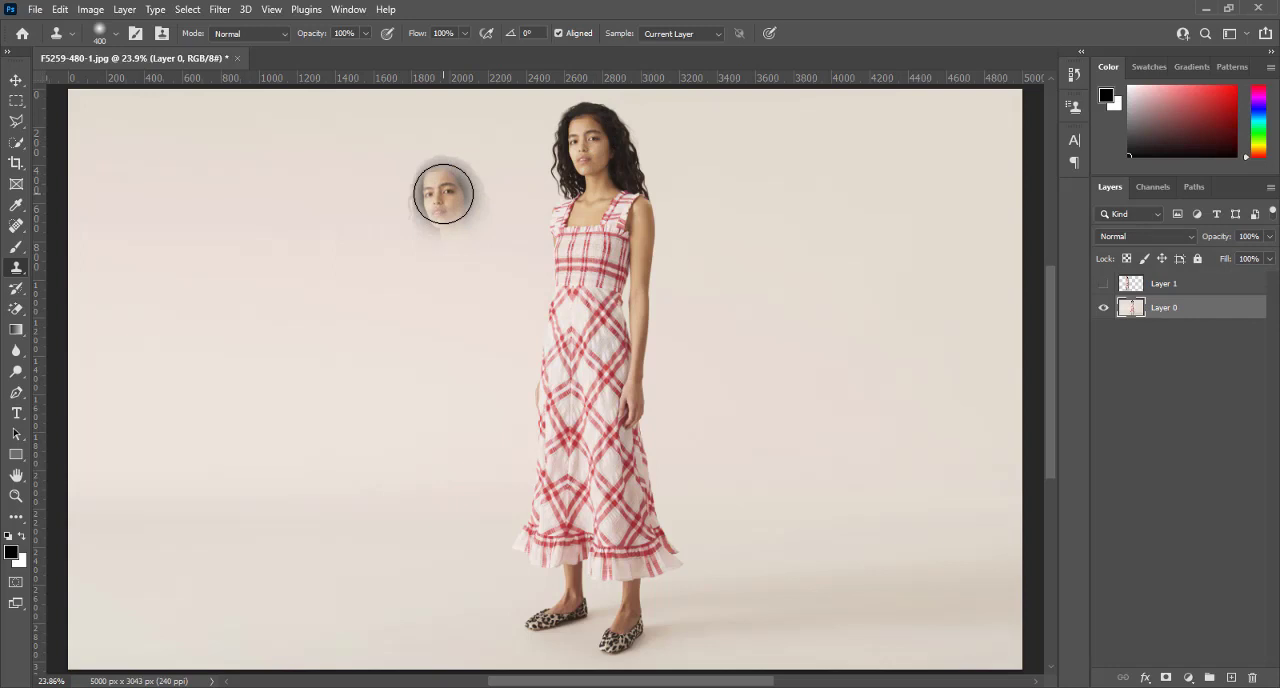
pyautogui.hotkey('alt', 'shift', ',')
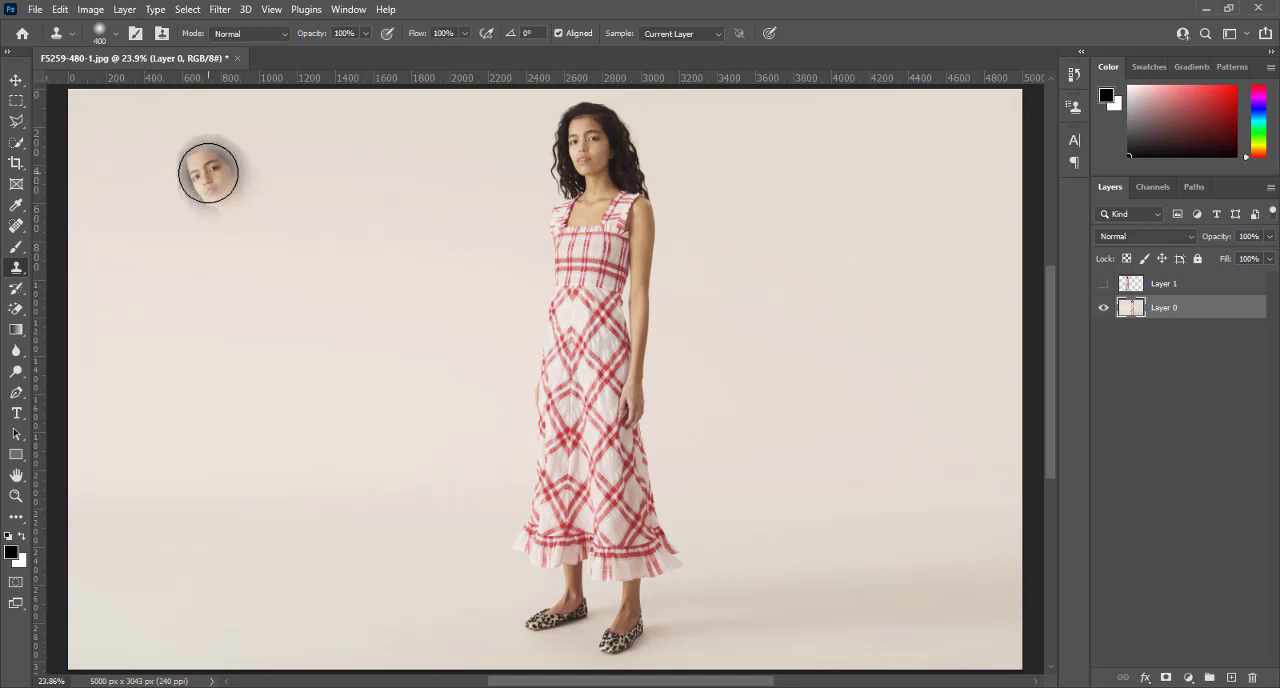
pyautogui.moveTo(162, 158)
pyautogui.mouseDown()
pyautogui.moveTo(175, 196)
pyautogui.moveTo(135, 153)
pyautogui.moveTo(181, 153)
pyautogui.moveTo(219, 190)
pyautogui.moveTo(247, 284)
pyautogui.moveTo(178, 192)
pyautogui.moveTo(132, 243)
pyautogui.moveTo(152, 307)
pyautogui.moveTo(201, 417)
pyautogui.moveTo(241, 296)
pyautogui.moveTo(274, 452)
pyautogui.moveTo(236, 446)
pyautogui.moveTo(193, 345)
pyautogui.moveTo(190, 377)
pyautogui.moveTo(235, 554)
pyautogui.moveTo(264, 444)
pyautogui.moveTo(290, 447)
pyautogui.moveTo(316, 604)
pyautogui.moveTo(244, 572)
pyautogui.moveTo(310, 638)
pyautogui.moveTo(355, 598)
pyautogui.moveTo(357, 616)
pyautogui.moveTo(322, 634)
pyautogui.moveTo(288, 615)
pyautogui.moveTo(325, 622)
pyautogui.moveTo(359, 593)
pyautogui.moveTo(302, 607)
pyautogui.moveTo(276, 580)
pyautogui.moveTo(226, 354)
pyautogui.moveTo(135, 148)
pyautogui.moveTo(201, 174)
pyautogui.moveTo(285, 535)
pyautogui.moveTo(233, 395)
pyautogui.mouseUp()
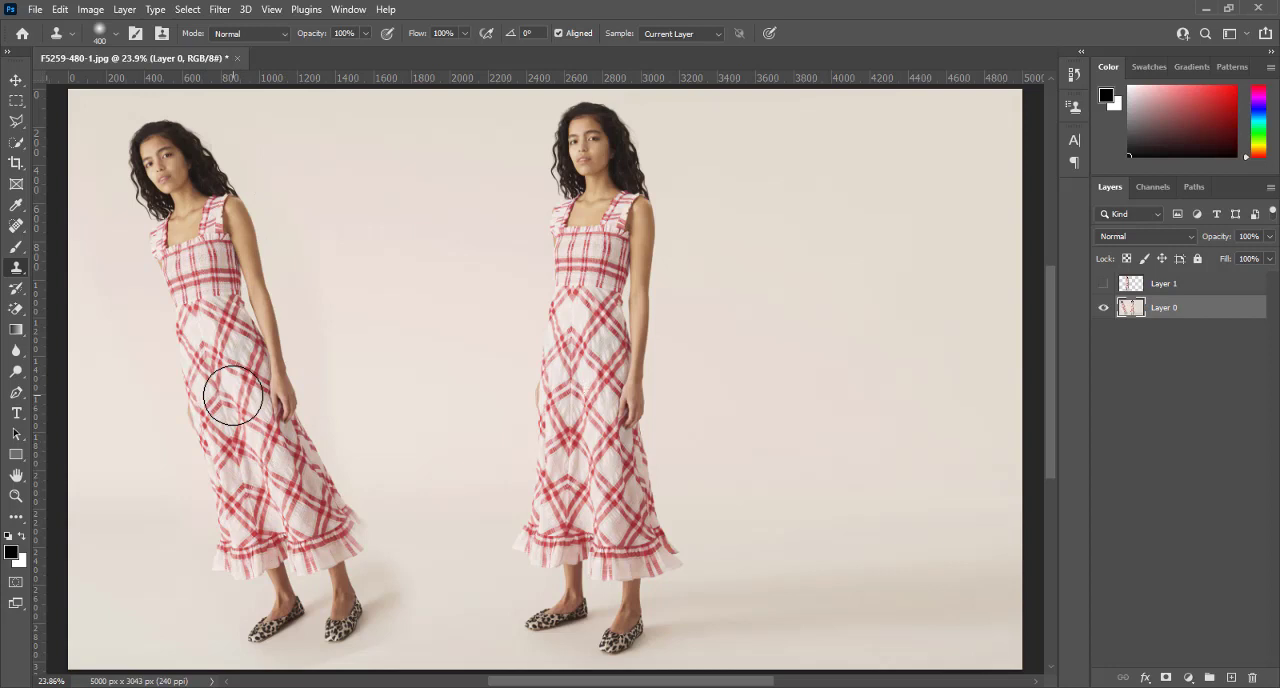
pyautogui.hotkey('ctrl', 'z')
pyautogui.click(233, 395)
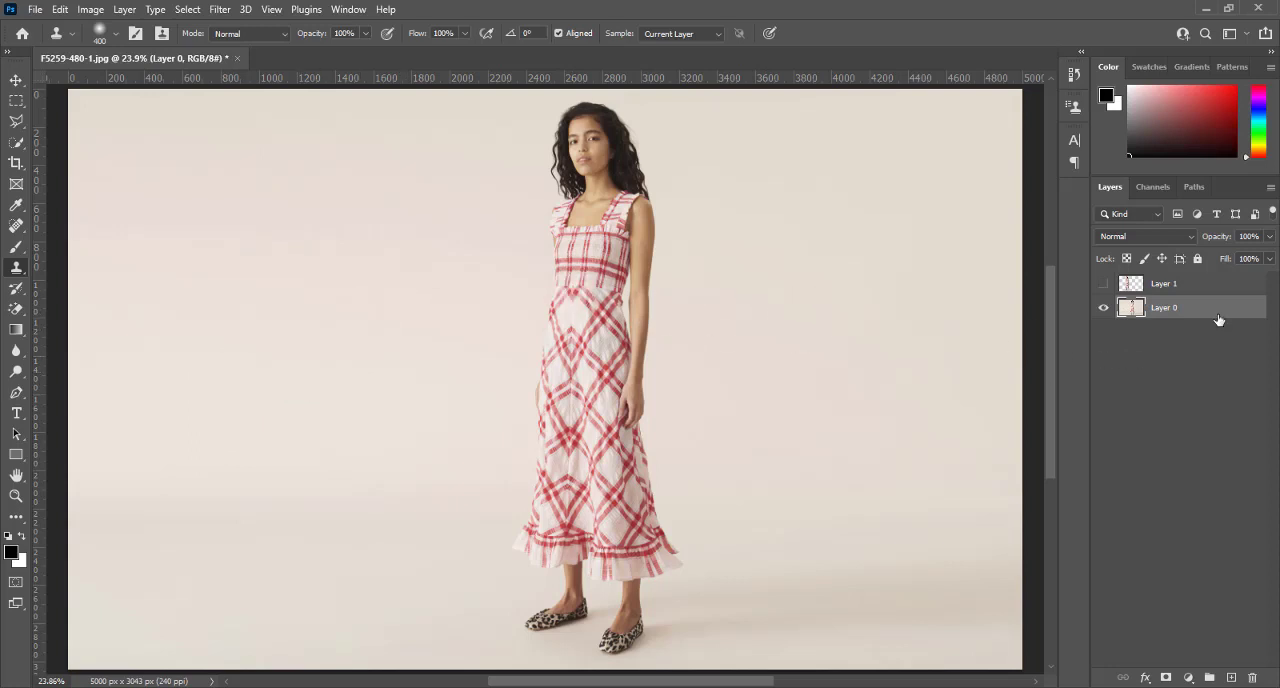
# Delete the hidden Layer 1 holding the cloned copy and add a new empty layer above Layer 0
pyautogui.click(1190, 287)
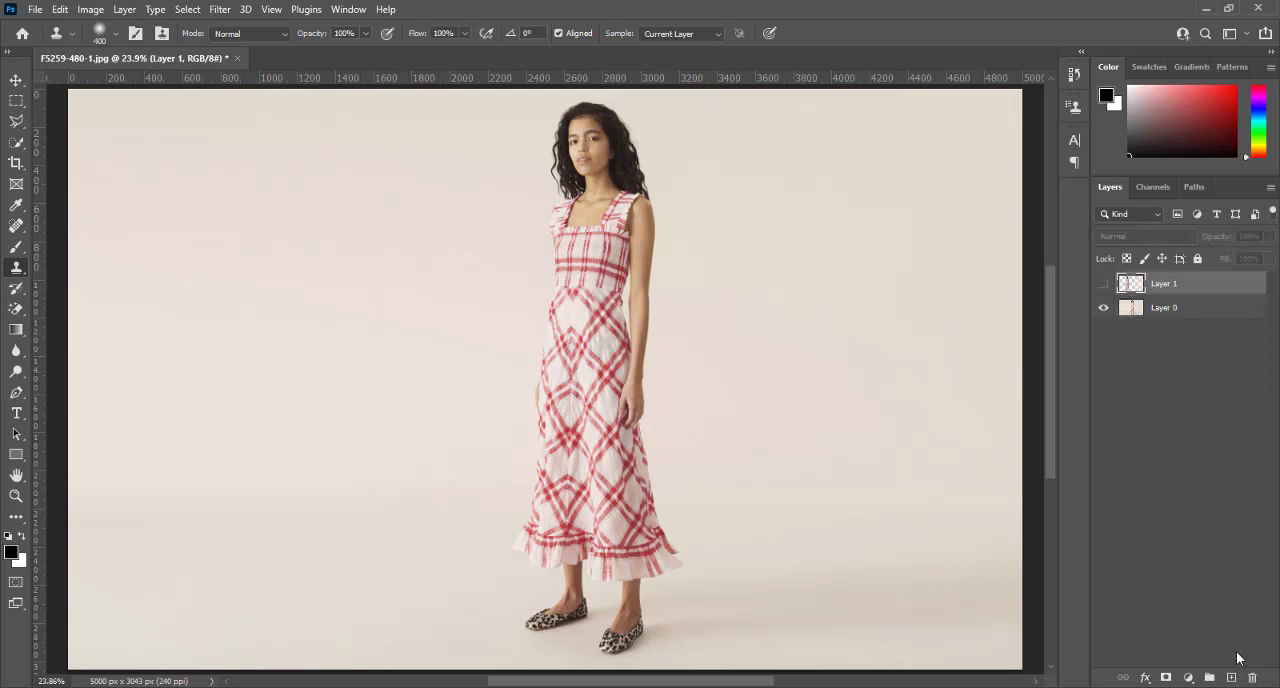
pyautogui.click(1251, 679)
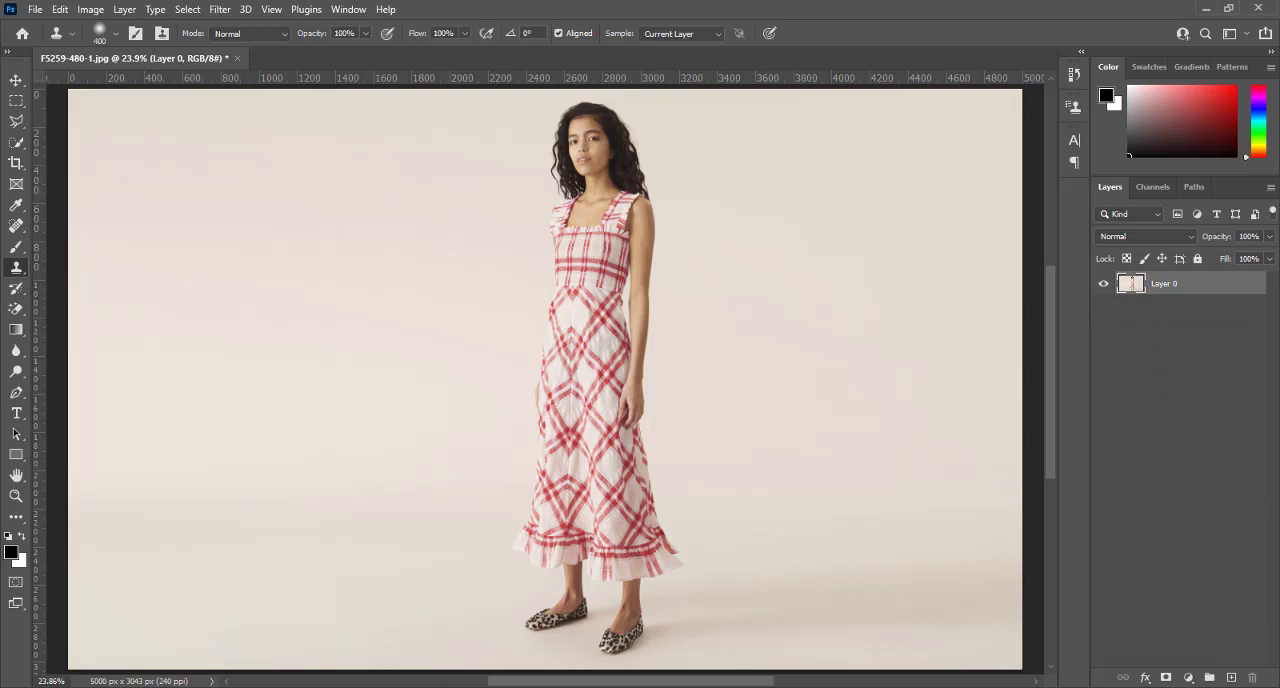
pyautogui.click(1231, 677)
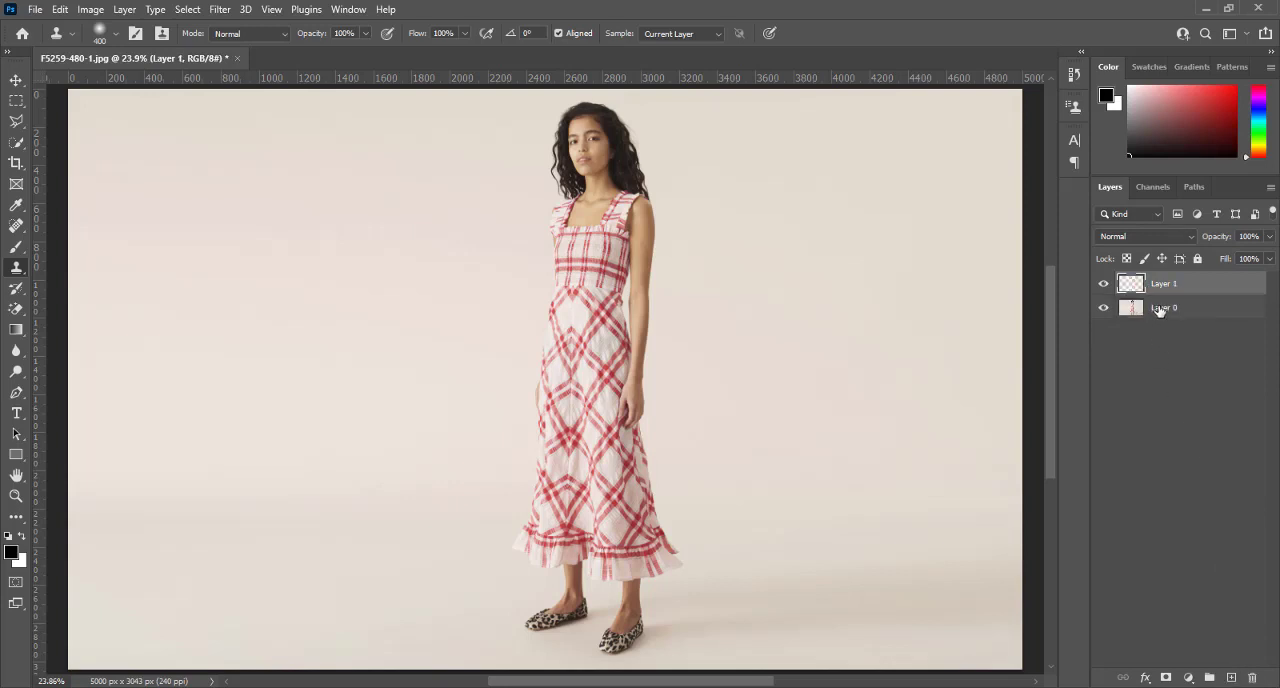
# Try painting a clockwise-tilted copy of the woman on Layer 0 by rotating the clone source sampled at her face
pyautogui.click(1159, 310)
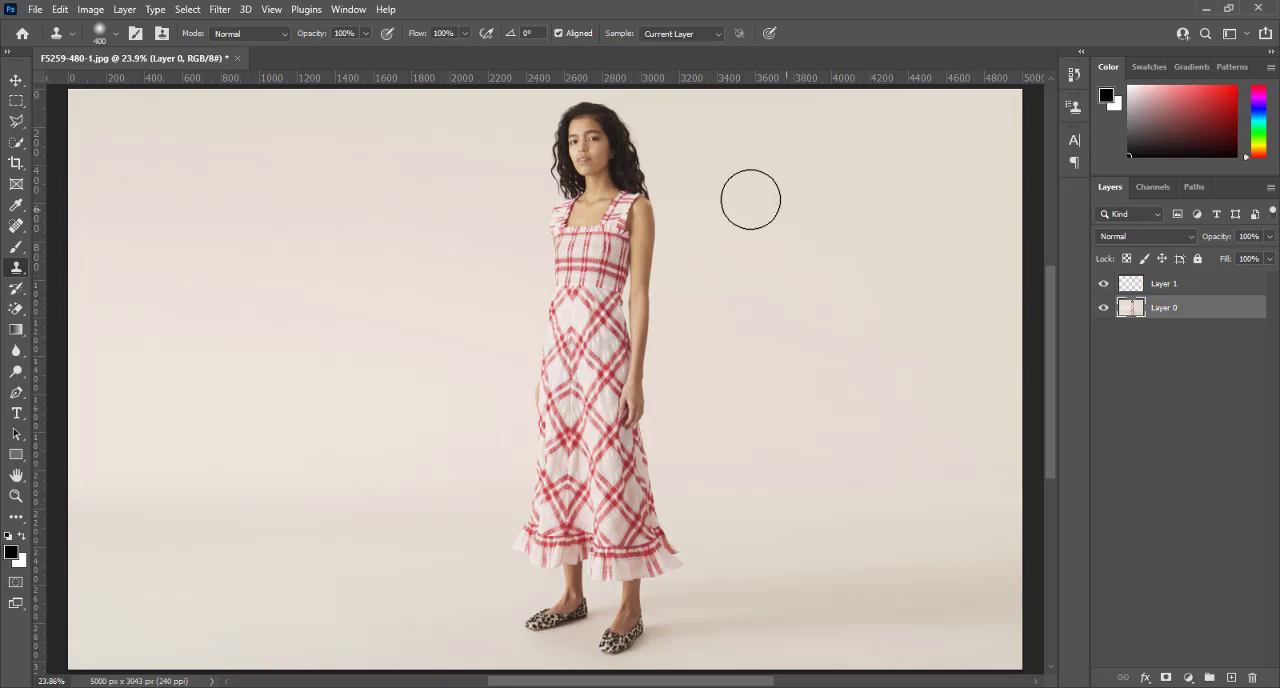
pyautogui.moveTo(598, 168)
pyautogui.mouseDown()
pyautogui.moveTo(591, 129)
pyautogui.moveTo(590, 145)
pyautogui.mouseUp()
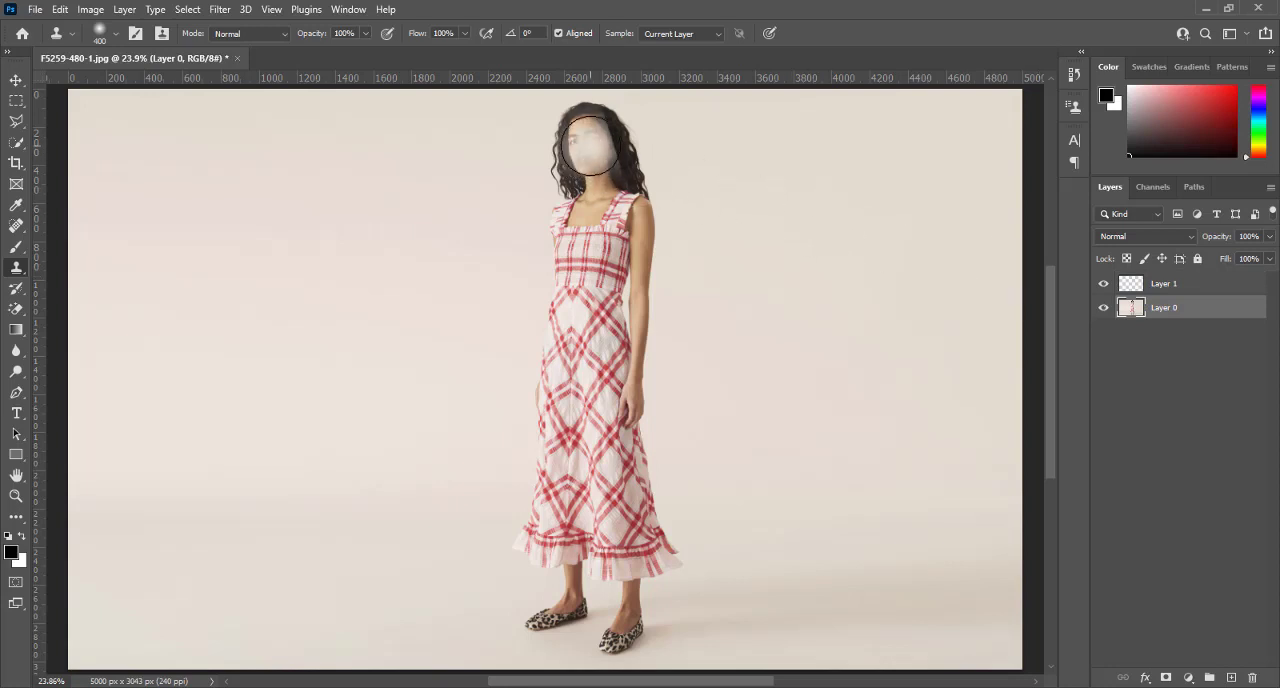
pyautogui.hotkey('ctrl', 'z')
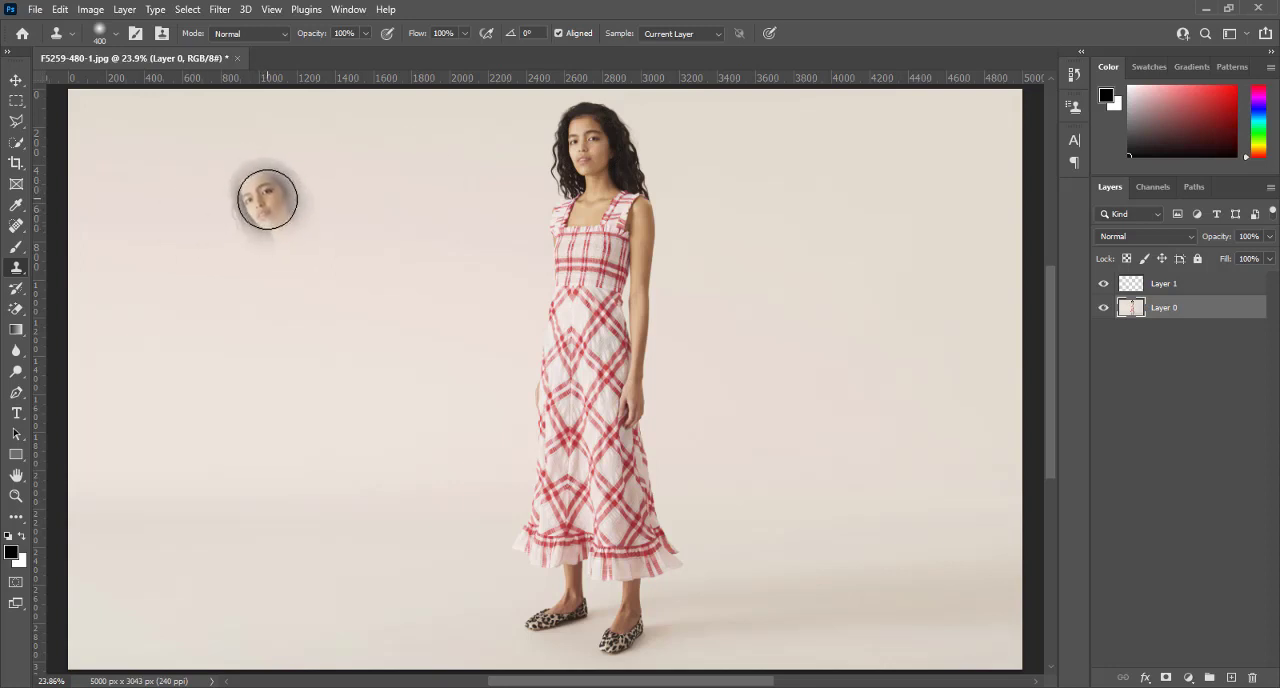
pyautogui.hotkey('alt', 'shift', '.')
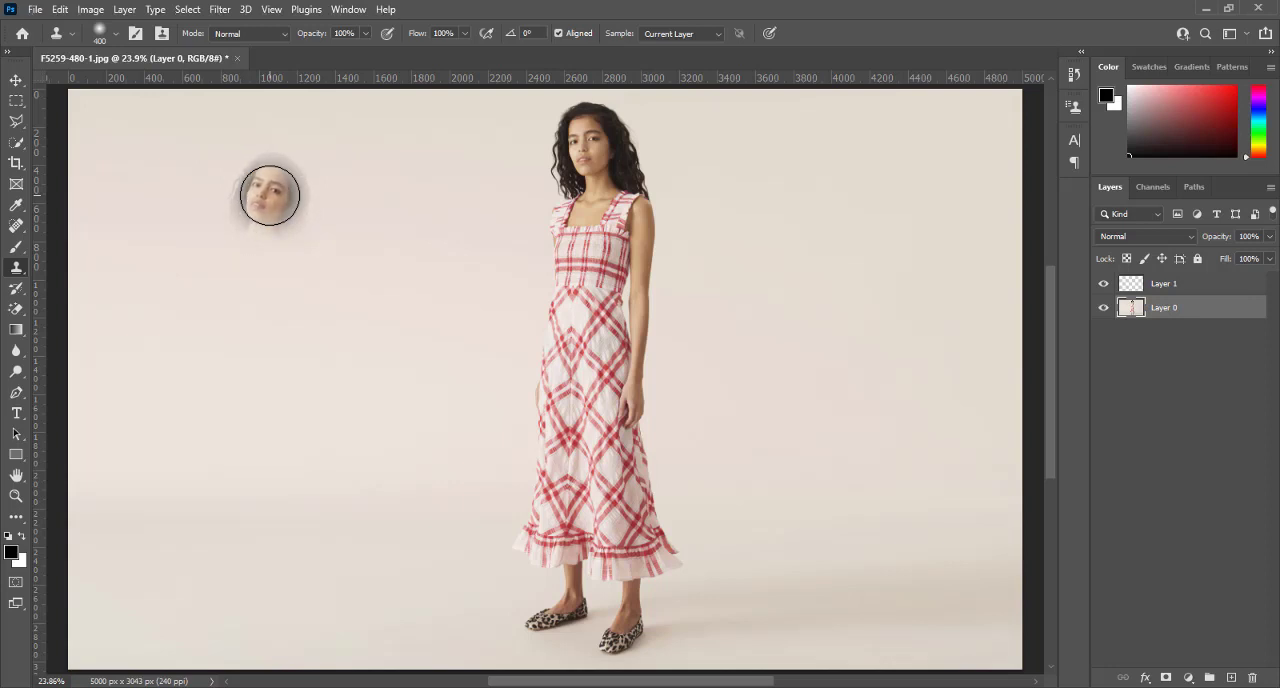
pyautogui.moveTo(432, 157)
pyautogui.mouseDown()
pyautogui.moveTo(401, 200)
pyautogui.moveTo(413, 155)
pyautogui.moveTo(446, 130)
pyautogui.moveTo(462, 158)
pyautogui.moveTo(355, 388)
pyautogui.moveTo(261, 543)
pyautogui.moveTo(401, 178)
pyautogui.moveTo(361, 204)
pyautogui.moveTo(248, 389)
pyautogui.moveTo(183, 547)
pyautogui.moveTo(176, 627)
pyautogui.moveTo(320, 545)
pyautogui.moveTo(262, 609)
pyautogui.moveTo(211, 621)
pyautogui.moveTo(187, 524)
pyautogui.moveTo(157, 573)
pyautogui.moveTo(200, 581)
pyautogui.moveTo(326, 496)
pyautogui.moveTo(424, 143)
pyautogui.moveTo(373, 285)
pyautogui.mouseUp()
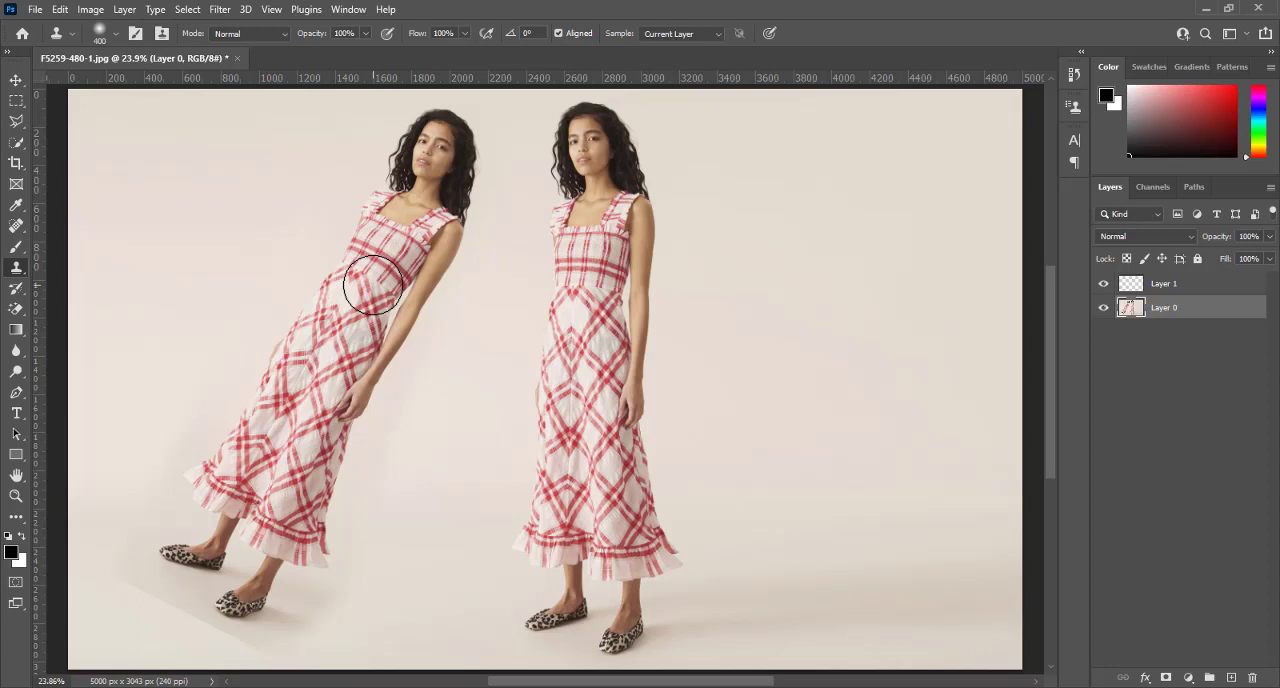
pyautogui.hotkey('ctrl', 'z')
pyautogui.moveTo(373, 285)
pyautogui.mouseDown()
pyautogui.moveTo(427, 242)
pyautogui.moveTo(484, 221)
pyautogui.moveTo(479, 202)
pyautogui.moveTo(386, 192)
pyautogui.moveTo(434, 200)
pyautogui.moveTo(394, 209)
pyautogui.mouseUp()
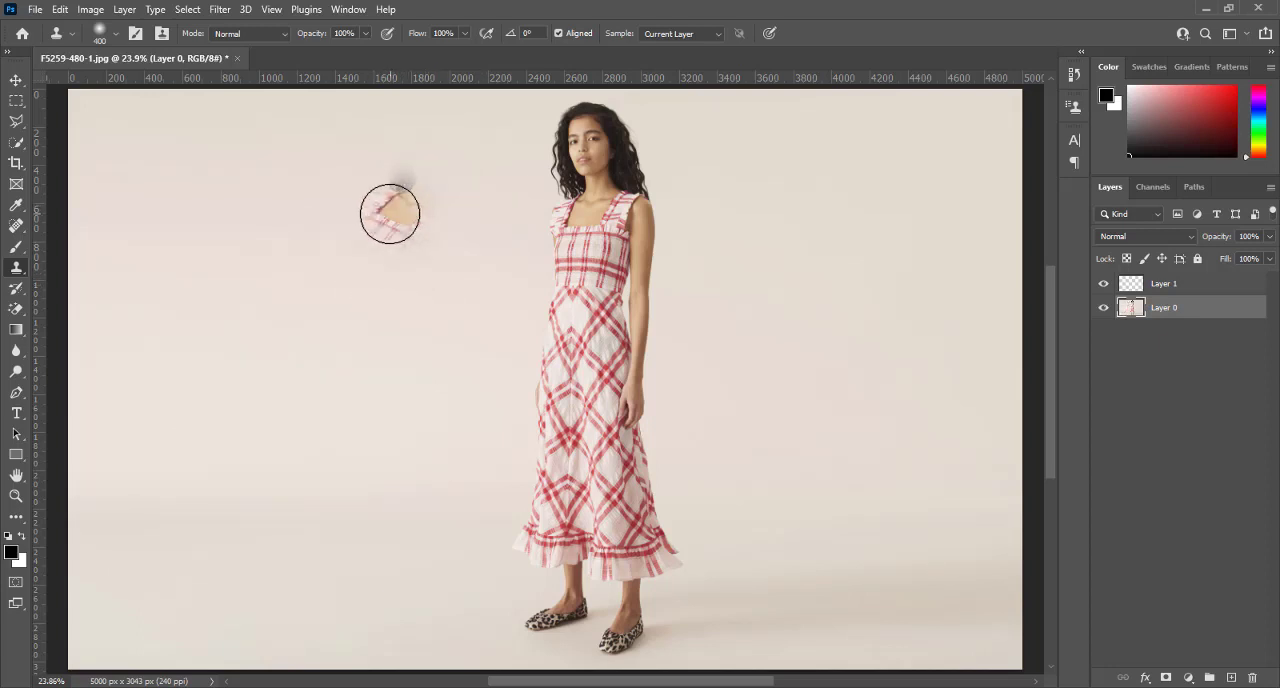
pyautogui.hotkey('ctrl', 'z')
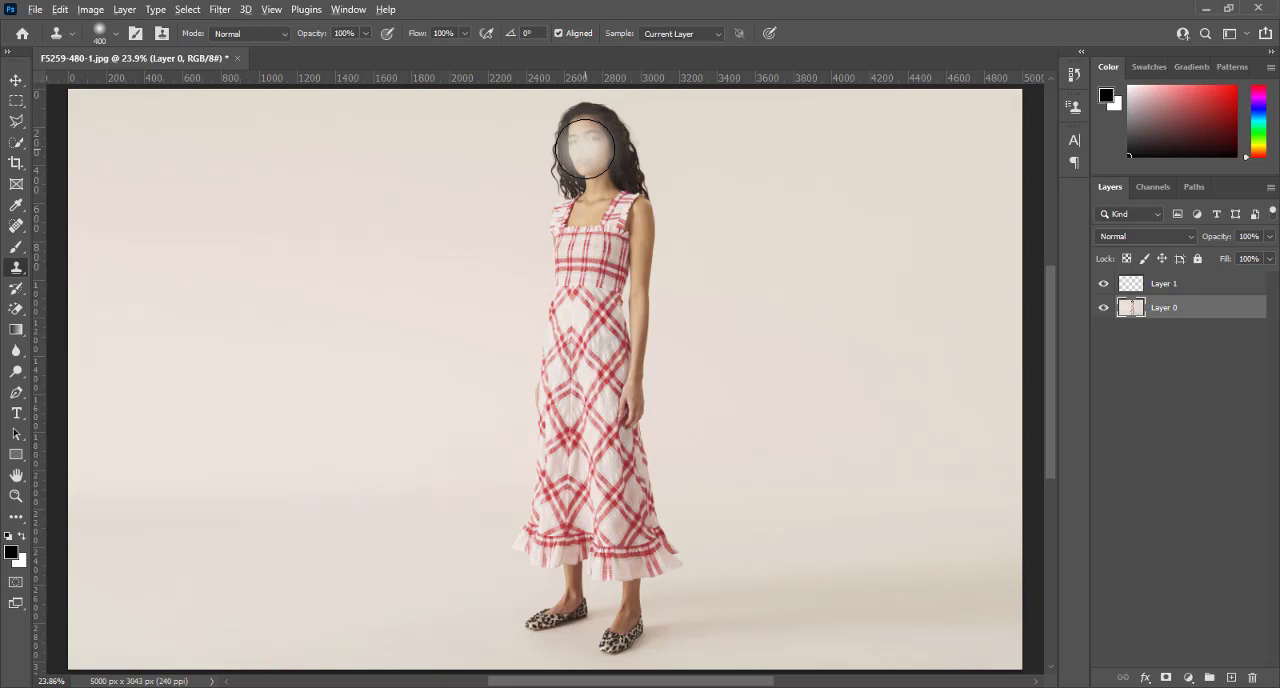
# Resample the face on Layer 0, scale down the clone source and paint a smaller copy of the woman on Layer 1
pyautogui.press('alt')
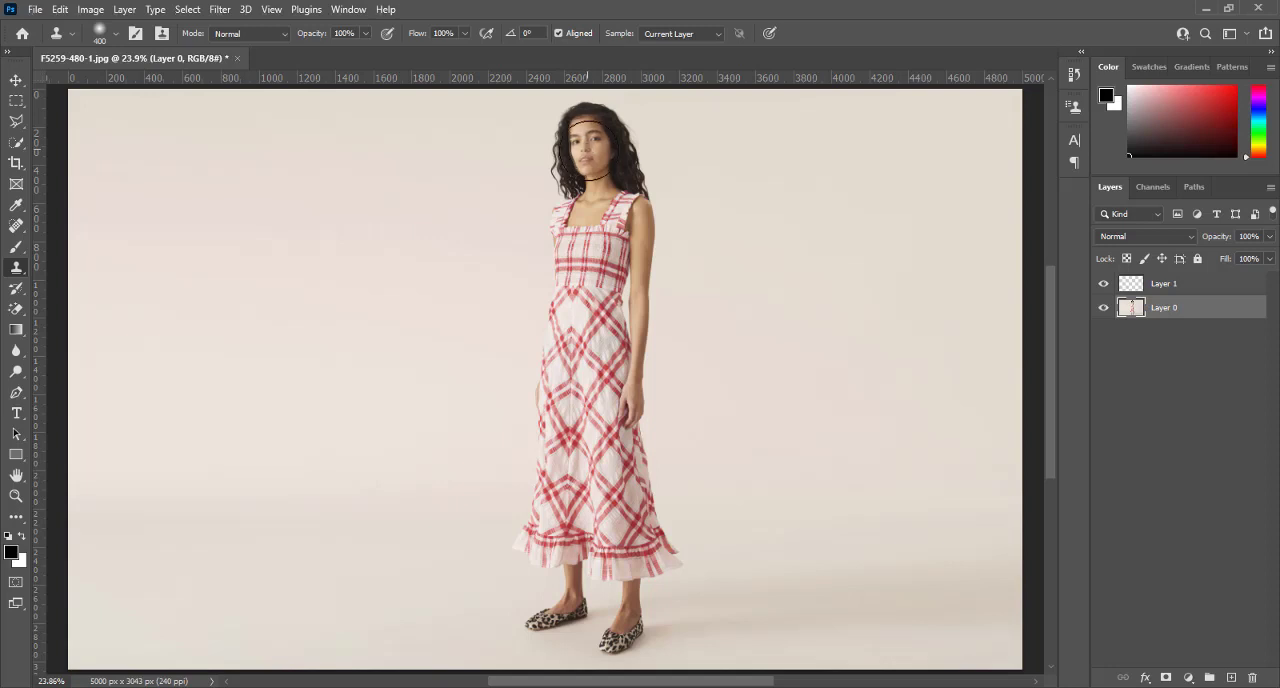
pyautogui.click(1187, 287)
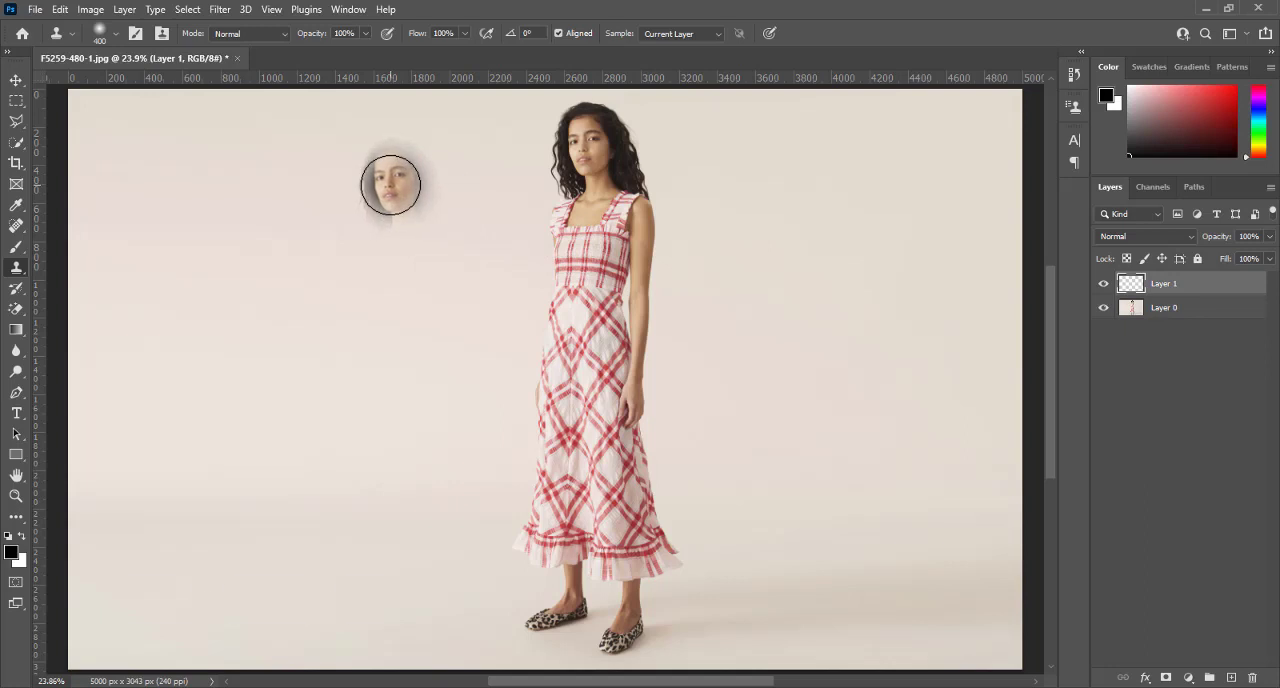
pyautogui.hotkey('alt', 'shift', '[')
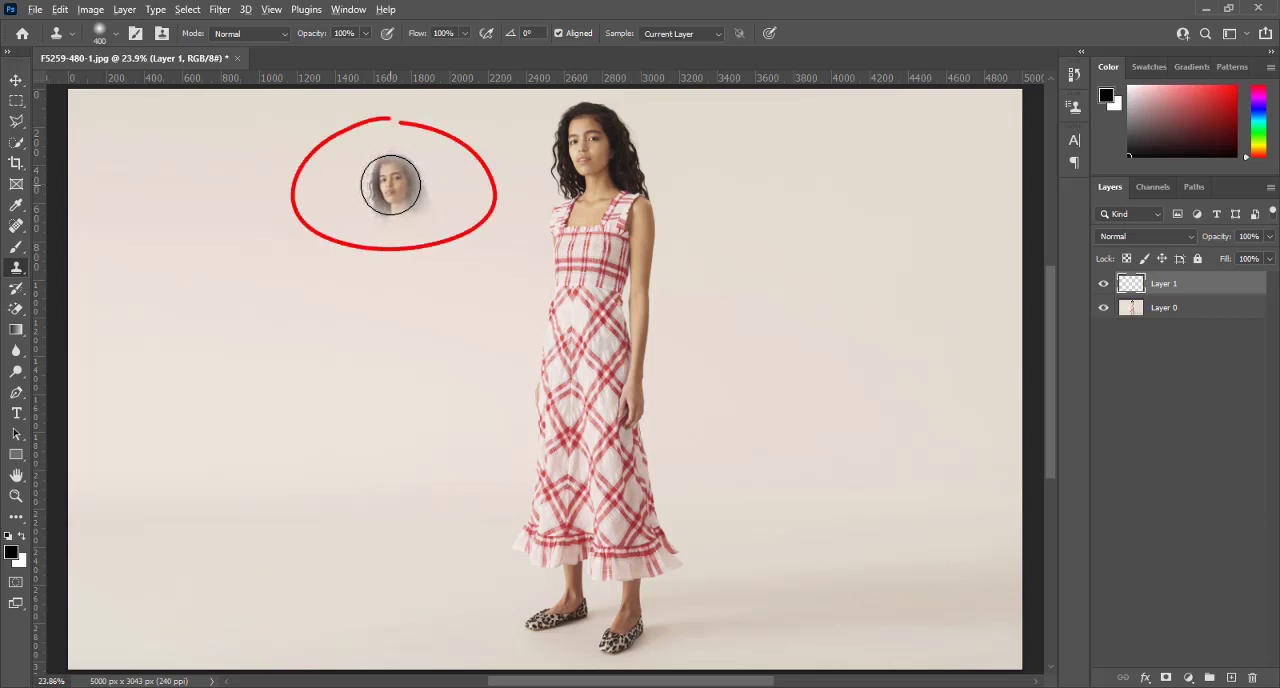
pyautogui.hotkey('alt', 'shift', '[')
pyautogui.hotkey('alt', 'shift', '[')
pyautogui.hotkey('alt', 'shift', '[')
pyautogui.hotkey('alt', 'shift', '[')
pyautogui.hotkey('alt', 'shift', '[')
pyautogui.hotkey('alt', 'shift', '[')
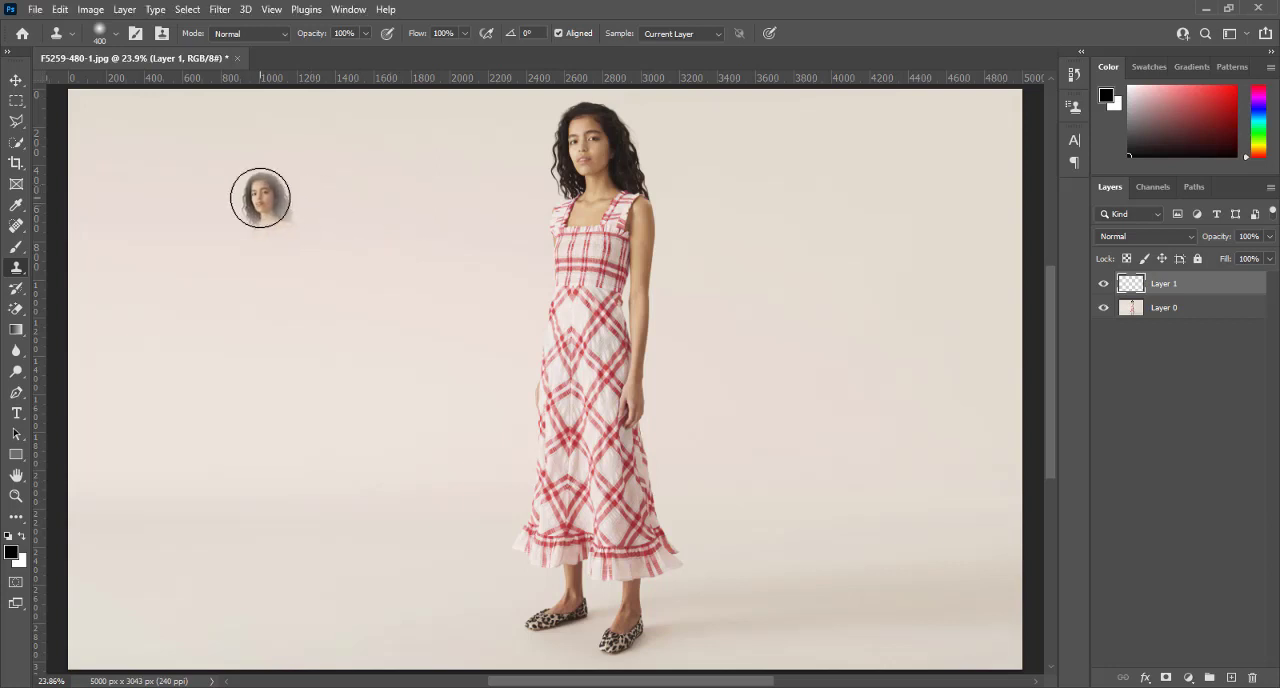
pyautogui.moveTo(257, 194)
pyautogui.mouseDown()
pyautogui.moveTo(256, 256)
pyautogui.moveTo(256, 191)
pyautogui.moveTo(283, 260)
pyautogui.moveTo(275, 504)
pyautogui.moveTo(259, 205)
pyautogui.moveTo(228, 324)
pyautogui.moveTo(224, 439)
pyautogui.moveTo(229, 498)
pyautogui.moveTo(270, 404)
pyautogui.moveTo(280, 440)
pyautogui.moveTo(272, 192)
pyautogui.mouseUp()
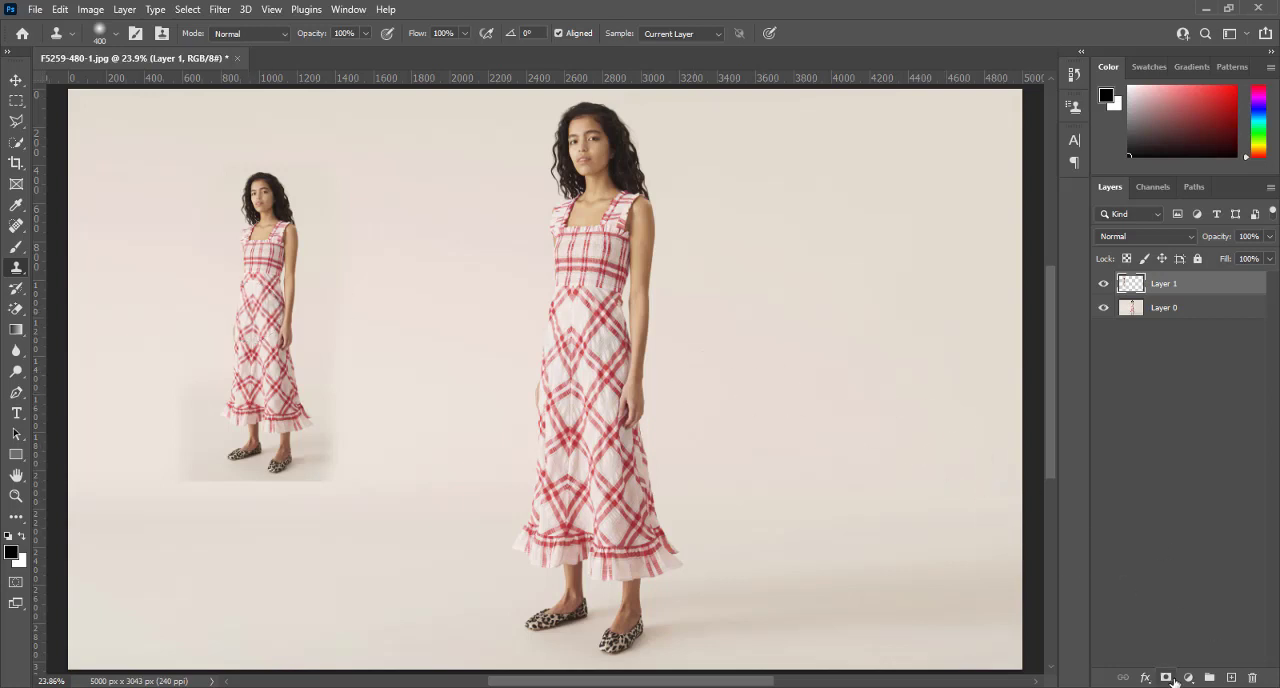
# Add a new empty layer above Layer 1 and hide Layer 1, with Layer 0 as the active layer
pyautogui.click(1230, 678)
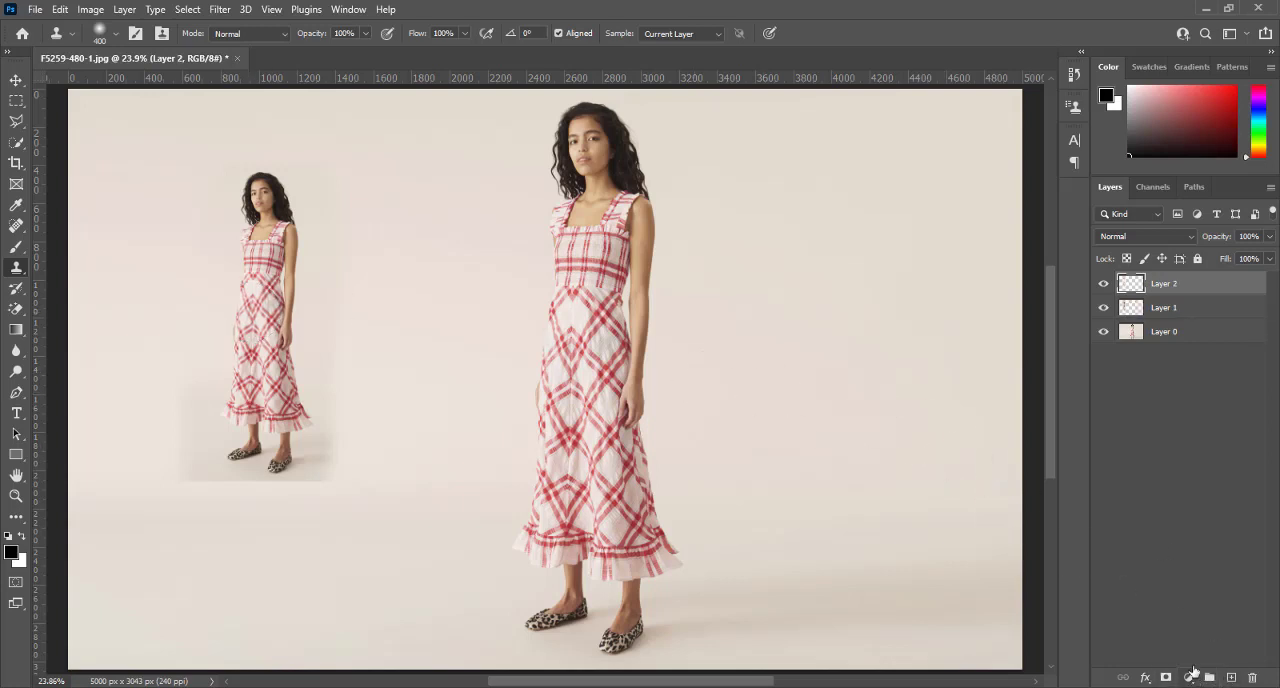
pyautogui.click(1104, 308)
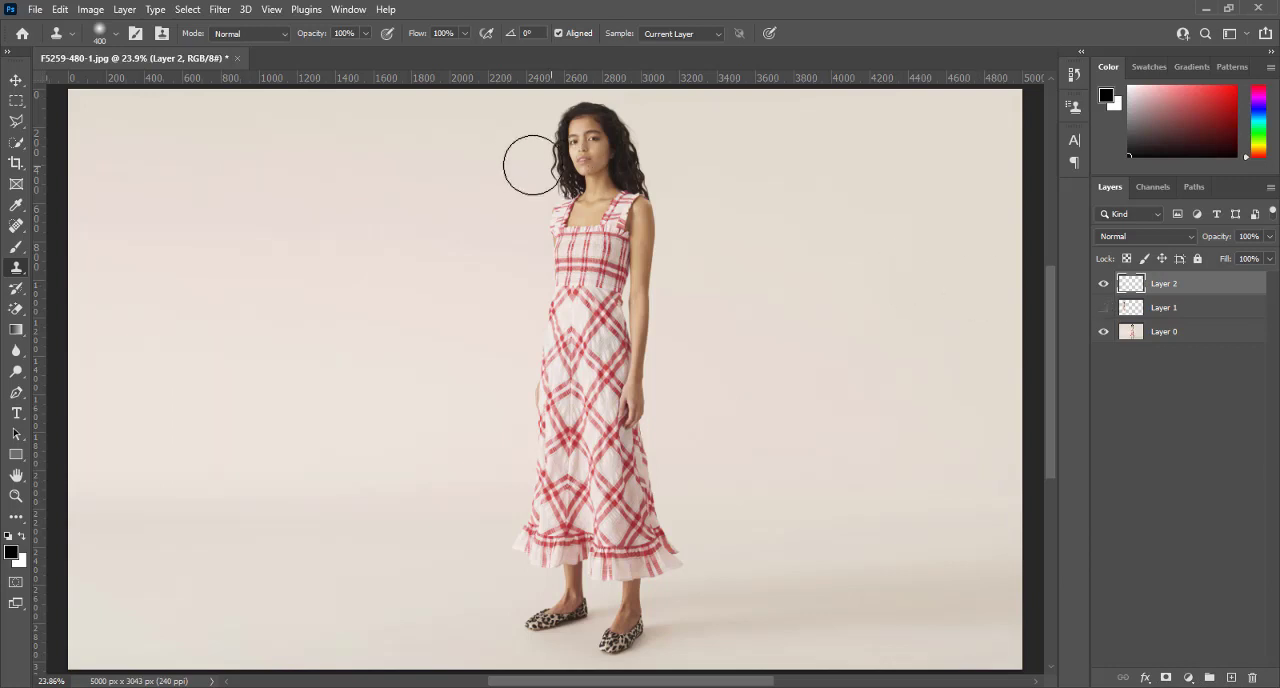
pyautogui.click(1163, 335)
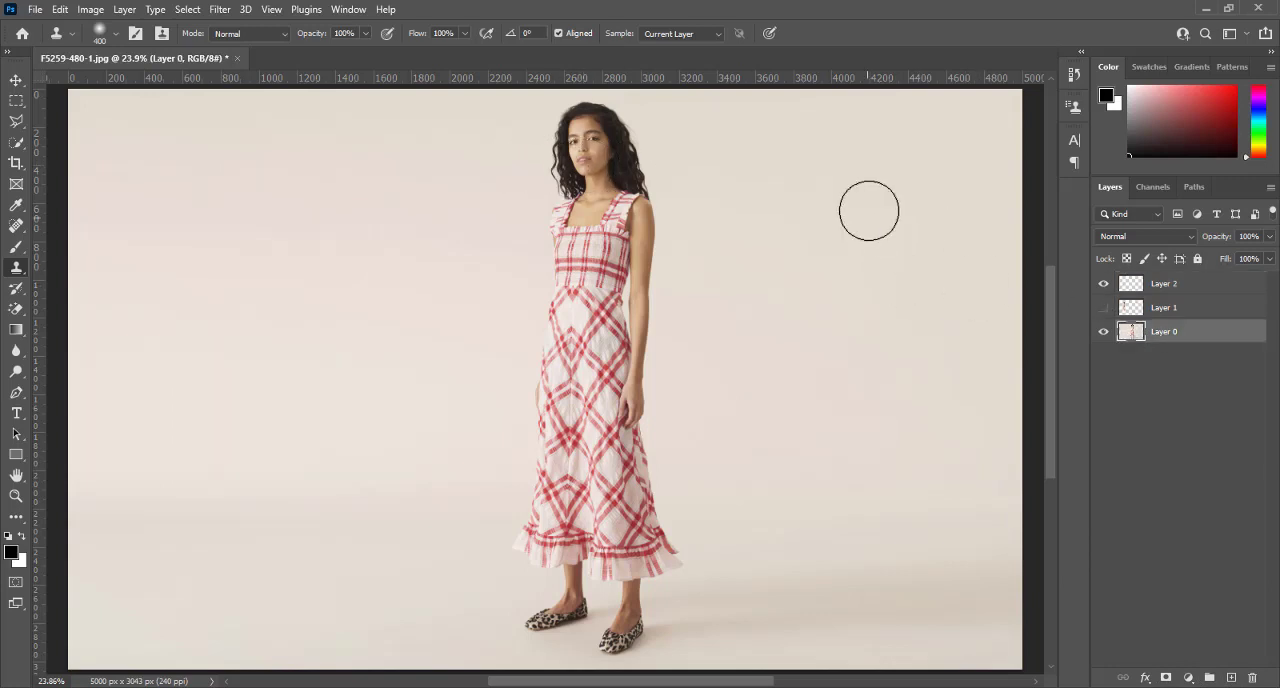
# Sample the woman's face, scale up the clone source and try painting an enlarged copy of her on Layer 0
pyautogui.keyDown('alt'); pyautogui.click(587, 141); pyautogui.keyUp('alt')
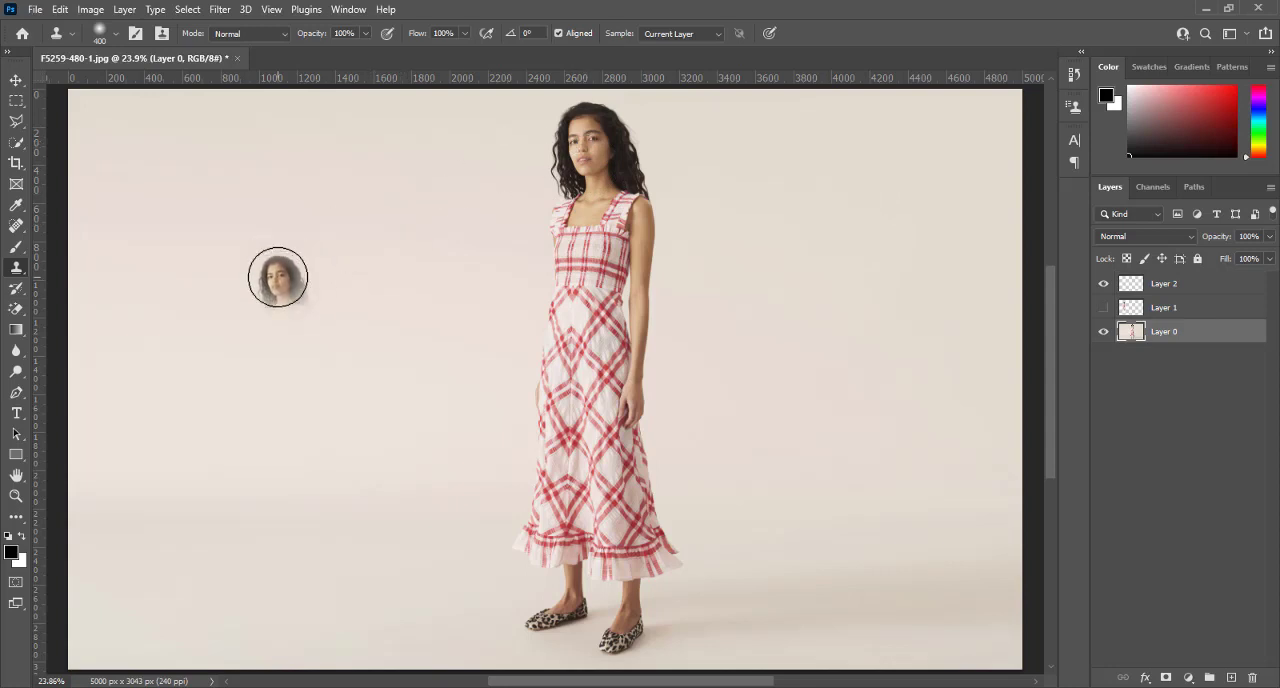
pyautogui.hotkey('alt', 'shift', ']')
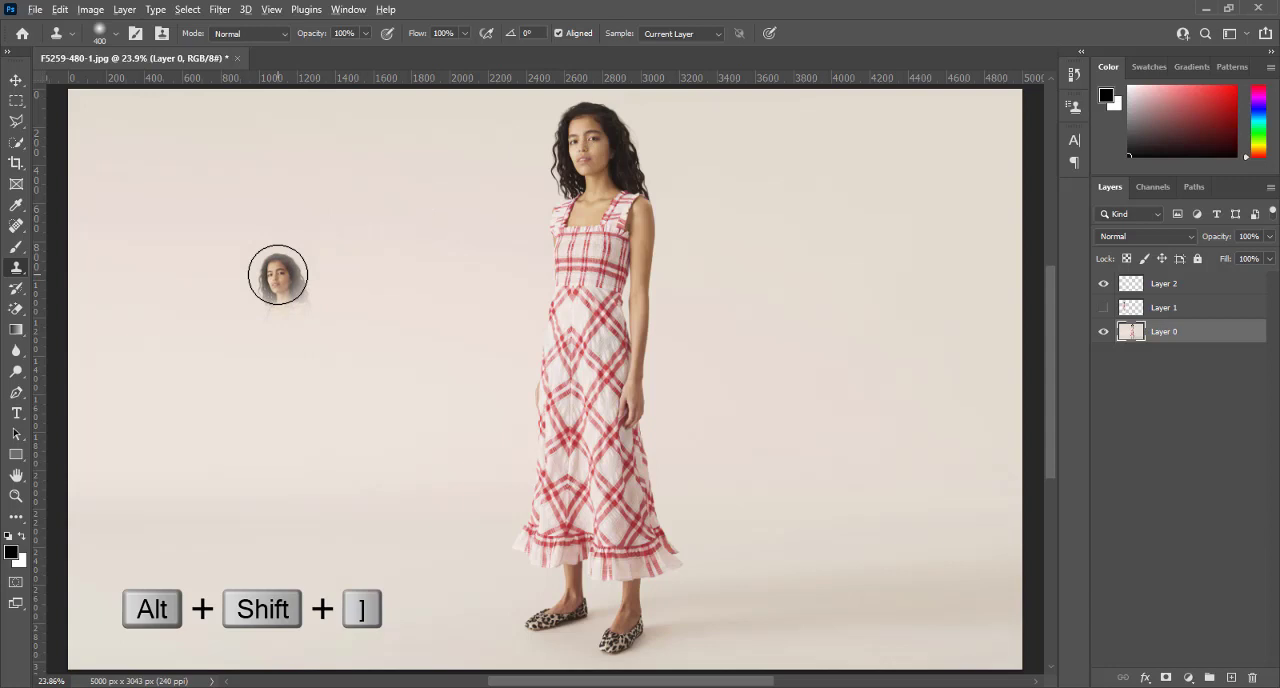
pyautogui.hotkey('alt', 'shift', ']')
pyautogui.hotkey('alt', 'shift', ']')
pyautogui.hotkey('alt', 'shift', ']')
pyautogui.hotkey('alt', 'shift', ']')
pyautogui.hotkey('alt', 'shift', ']')
pyautogui.hotkey('alt', 'shift', ']')
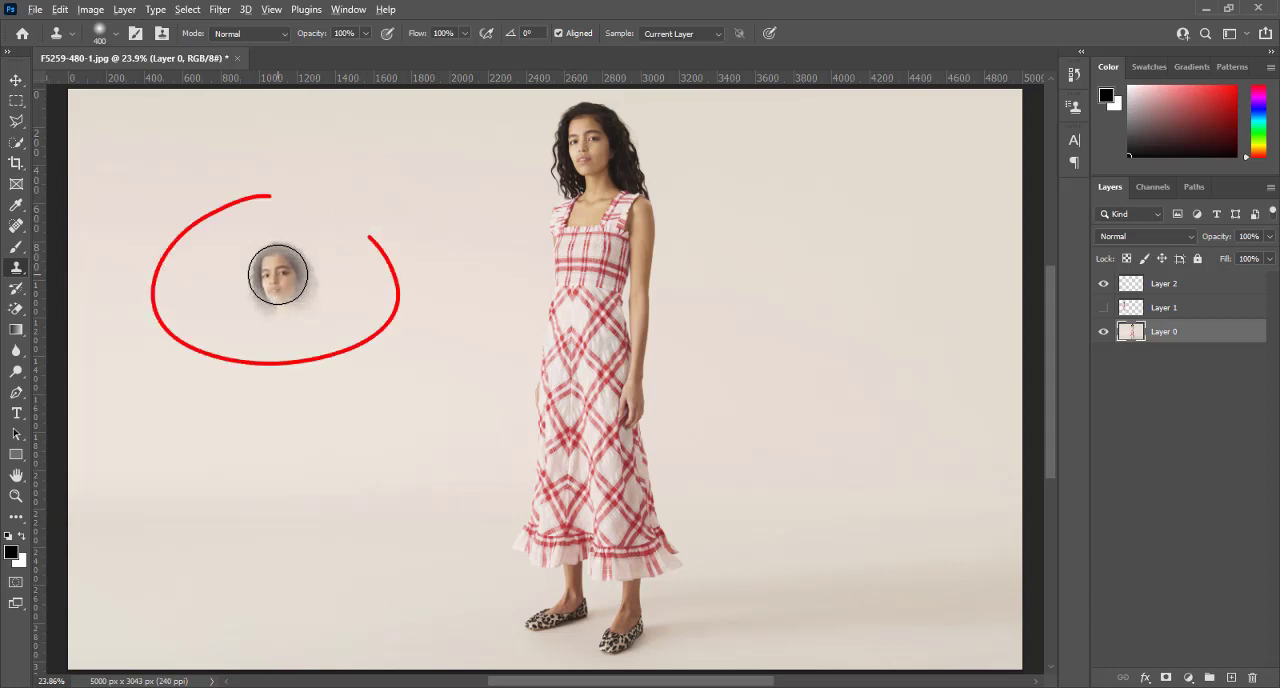
pyautogui.hotkey('alt', 'shift', ']')
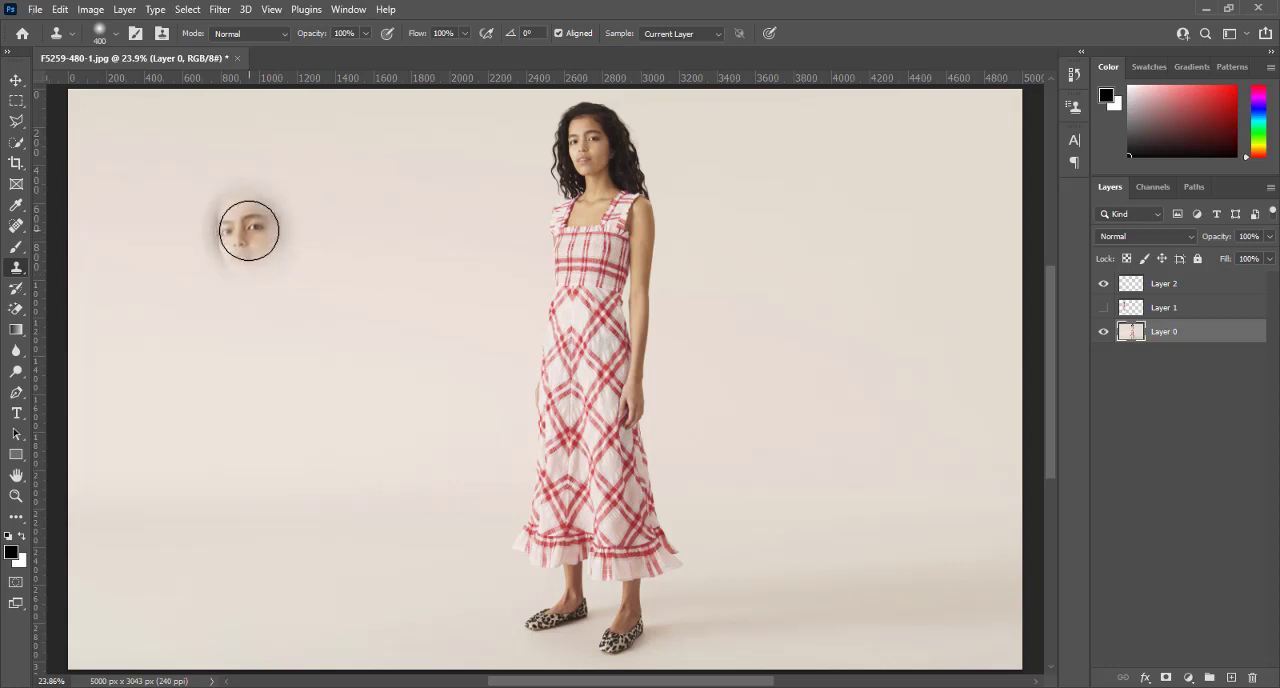
pyautogui.moveTo(251, 223)
pyautogui.mouseDown()
pyautogui.moveTo(269, 267)
pyautogui.moveTo(247, 281)
pyautogui.moveTo(224, 256)
pyautogui.moveTo(223, 210)
pyautogui.moveTo(236, 190)
pyautogui.moveTo(285, 193)
pyautogui.moveTo(282, 364)
pyautogui.moveTo(274, 307)
pyautogui.moveTo(238, 275)
pyautogui.moveTo(214, 316)
pyautogui.moveTo(222, 394)
pyautogui.moveTo(304, 291)
pyautogui.moveTo(329, 349)
pyautogui.moveTo(332, 464)
pyautogui.moveTo(338, 446)
pyautogui.moveTo(321, 355)
pyautogui.moveTo(249, 345)
pyautogui.moveTo(228, 508)
pyautogui.moveTo(225, 422)
pyautogui.moveTo(226, 578)
pyautogui.moveTo(217, 488)
pyautogui.moveTo(190, 635)
pyautogui.moveTo(246, 548)
pyautogui.moveTo(312, 482)
pyautogui.moveTo(336, 558)
pyautogui.moveTo(329, 663)
pyautogui.moveTo(325, 621)
pyautogui.moveTo(259, 646)
pyautogui.moveTo(165, 640)
pyautogui.moveTo(254, 640)
pyautogui.moveTo(300, 509)
pyautogui.moveTo(232, 311)
pyautogui.moveTo(225, 220)
pyautogui.moveTo(238, 194)
pyautogui.moveTo(277, 262)
pyautogui.moveTo(295, 634)
pyautogui.moveTo(326, 309)
pyautogui.moveTo(322, 418)
pyautogui.moveTo(316, 237)
pyautogui.moveTo(281, 198)
pyautogui.moveTo(243, 220)
pyautogui.moveTo(218, 300)
pyautogui.moveTo(216, 628)
pyautogui.mouseUp()
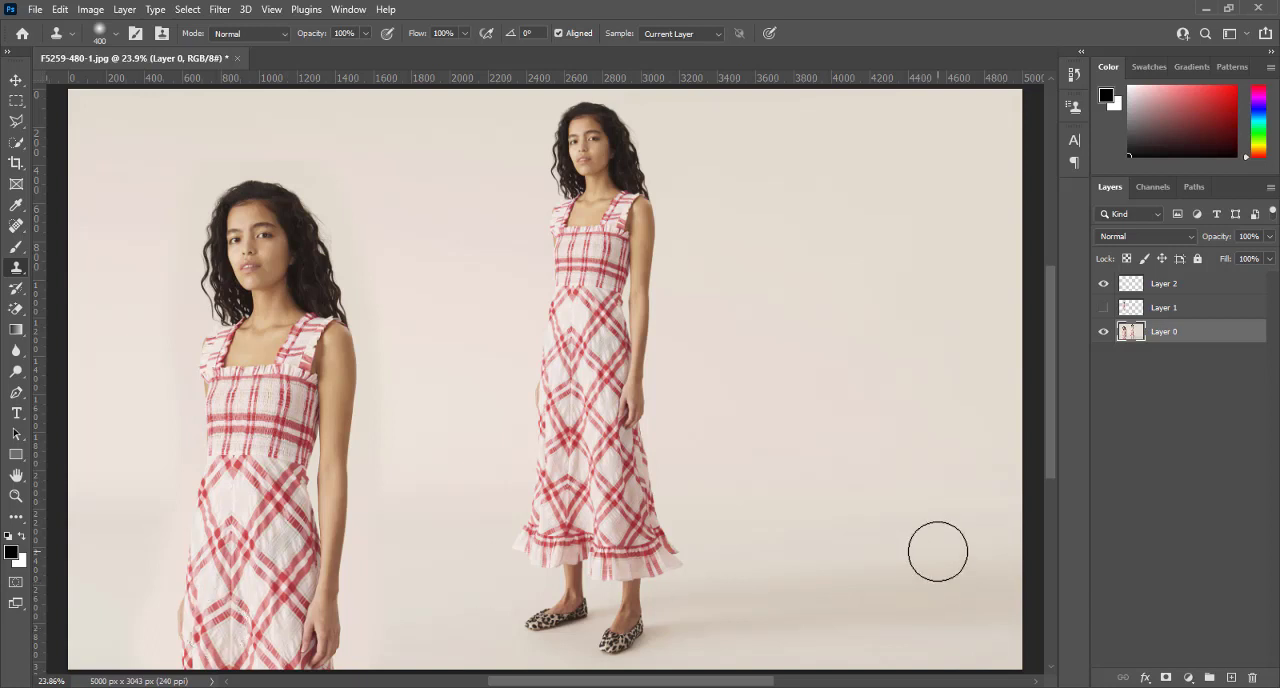
pyautogui.hotkey('ctrl', 'z')
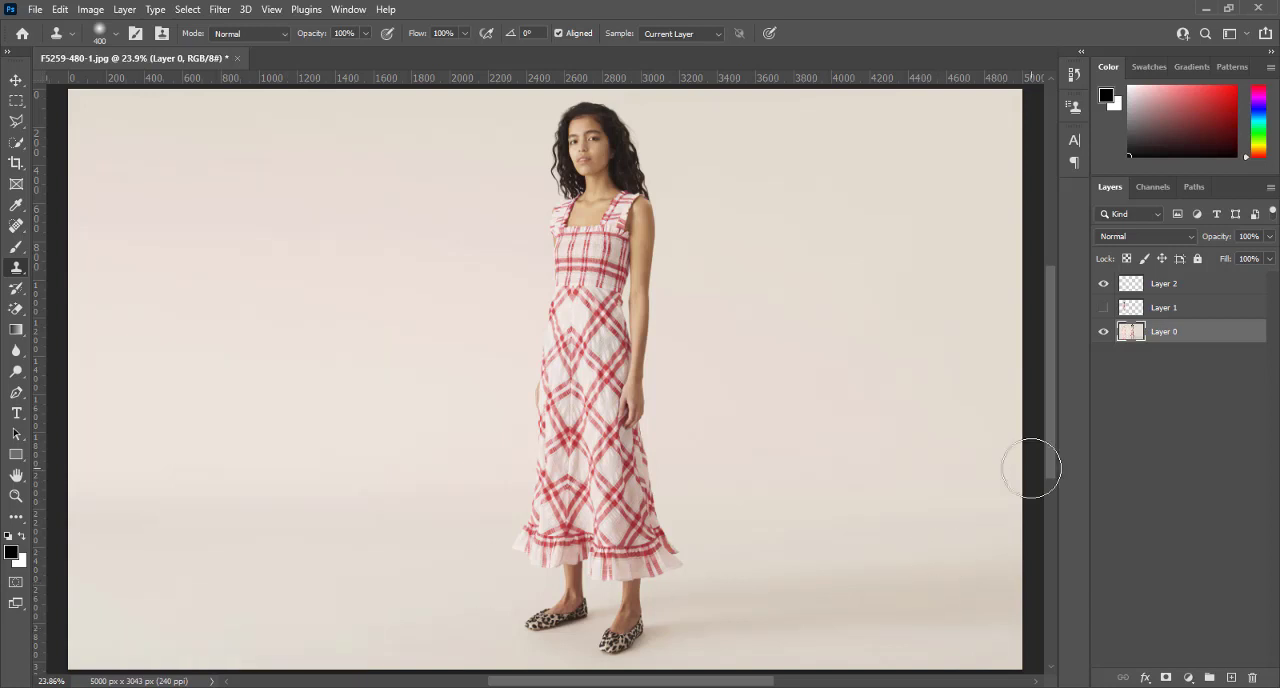
# Delete Layer 2 and Layer 1 so that only Layer 0 is left in the document
pyautogui.click(1167, 285)
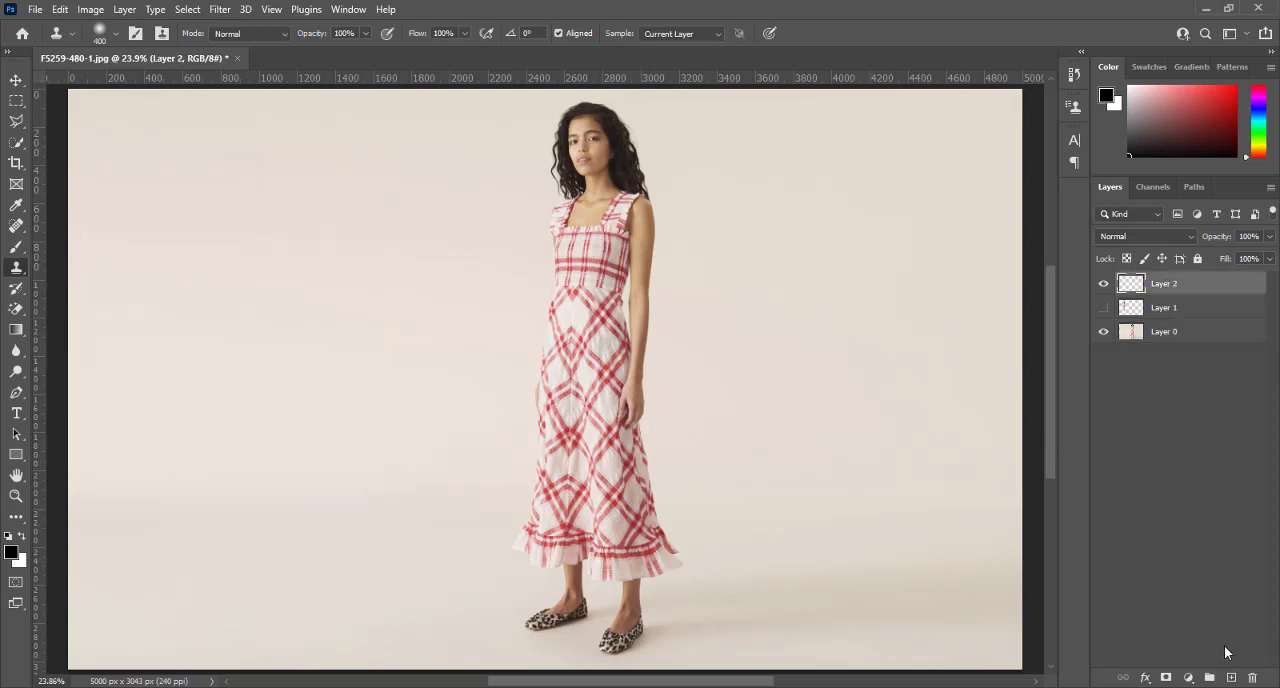
pyautogui.click(1253, 678)
pyautogui.click(1253, 678)
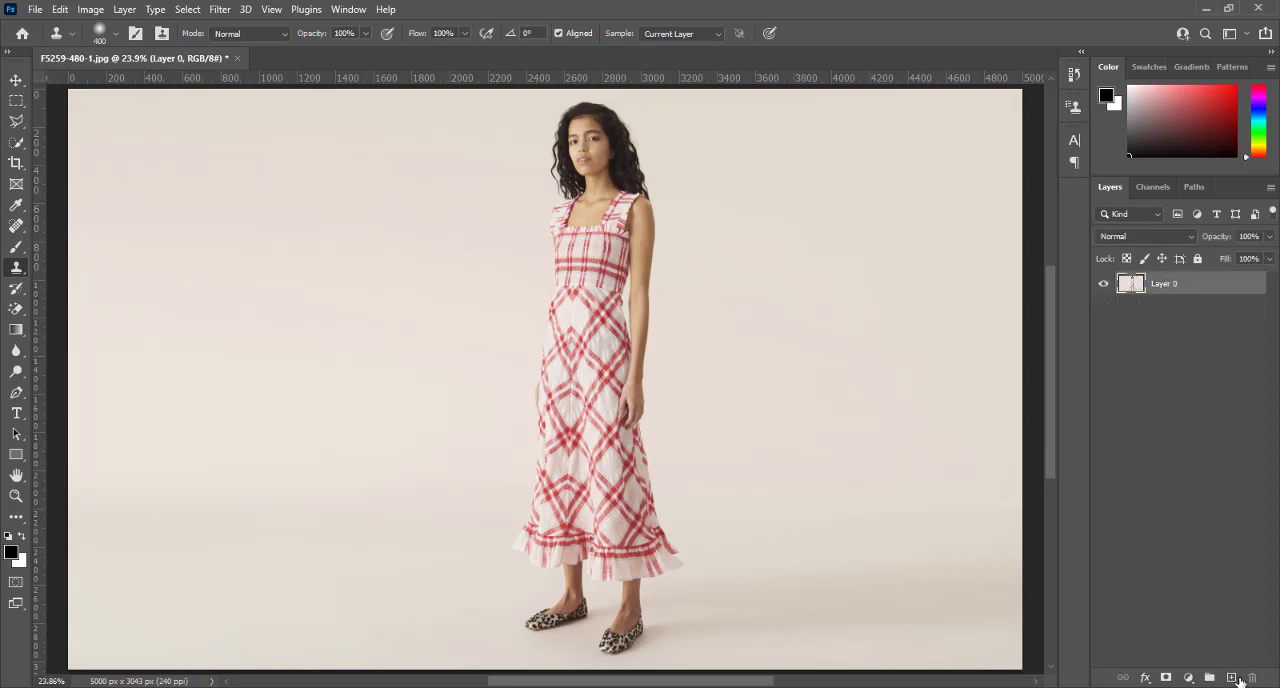
# Add a new empty layer above Layer 0 and set the clone source width and height to 100%
pyautogui.click(1231, 678)
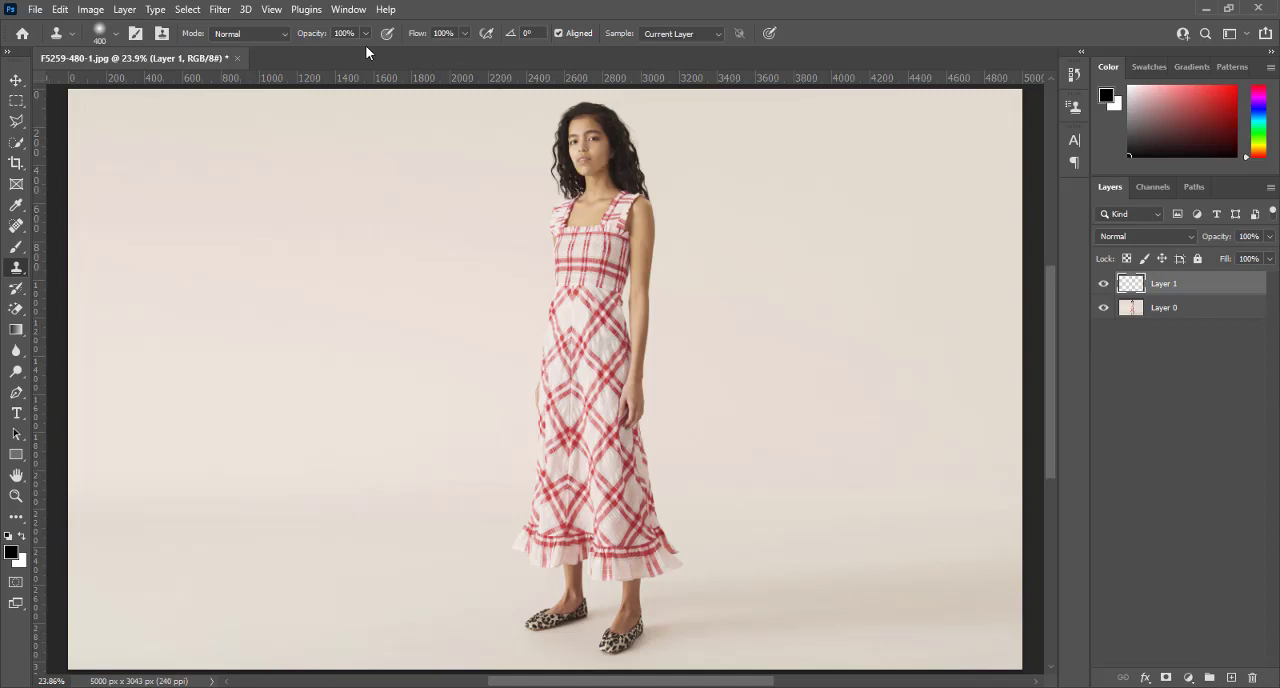
pyautogui.click(340, 10)
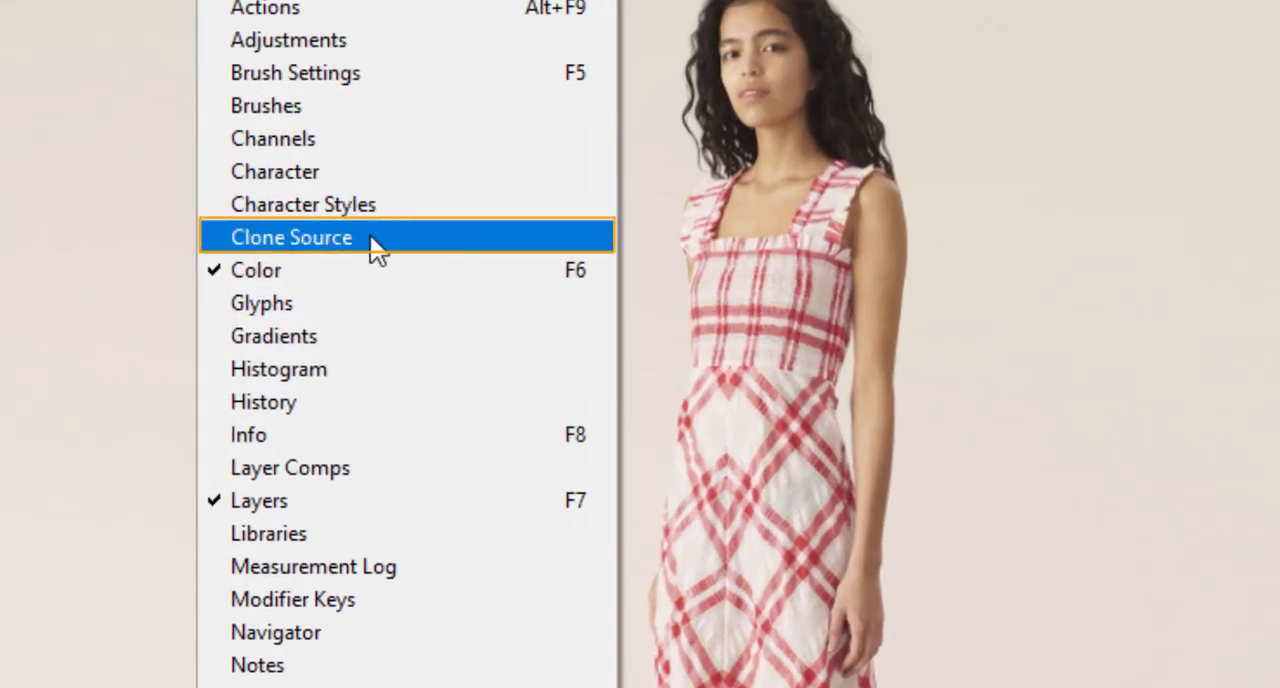
pyautogui.click(451, 232)
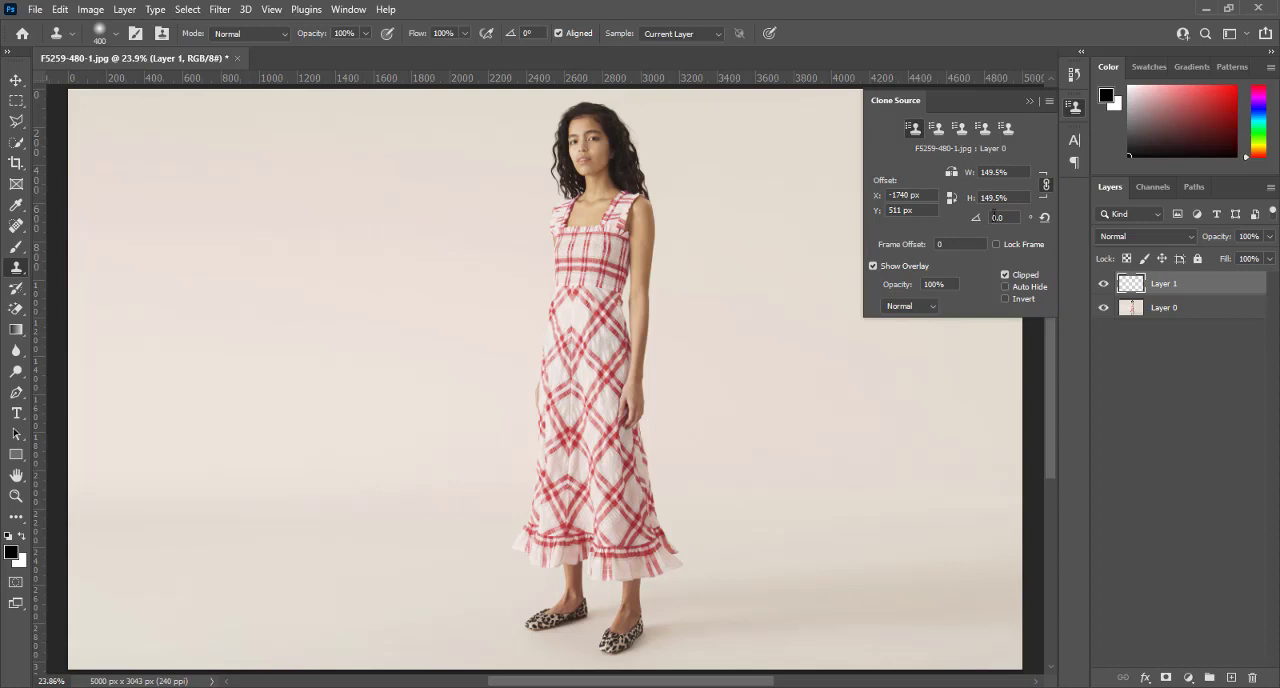
pyautogui.click(1012, 172)
pyautogui.write('100')
pyautogui.press('Return')
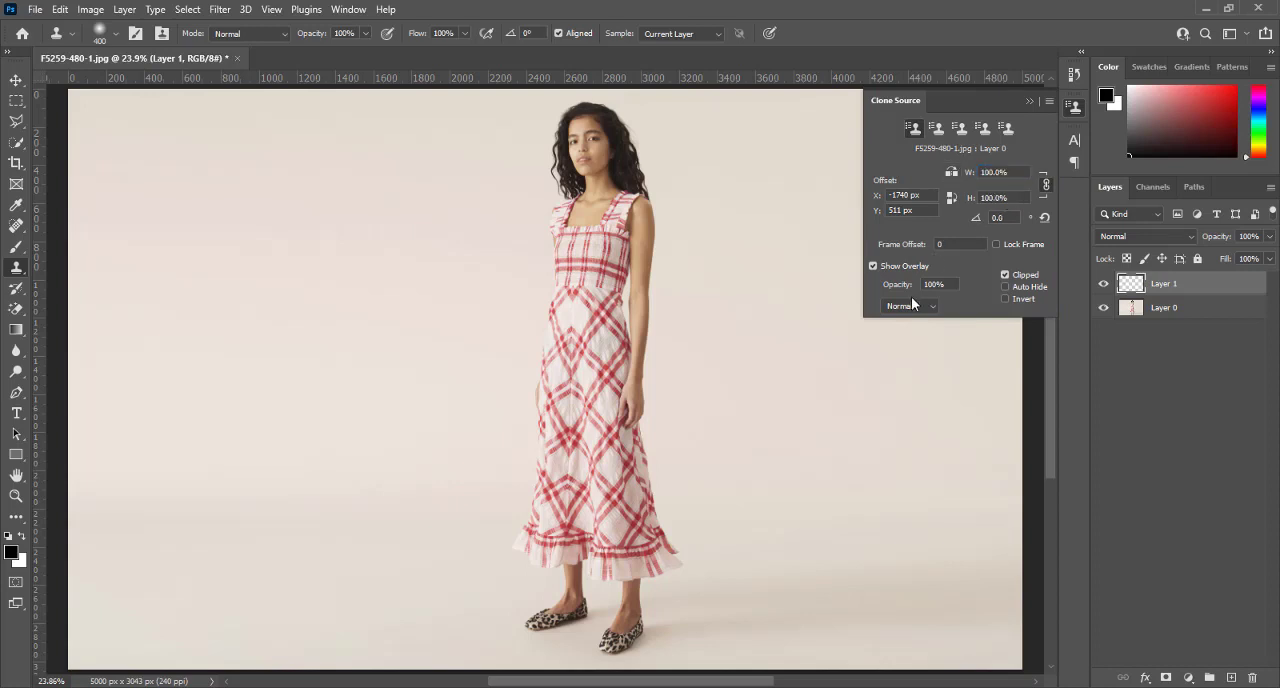
pyautogui.click(1046, 187)
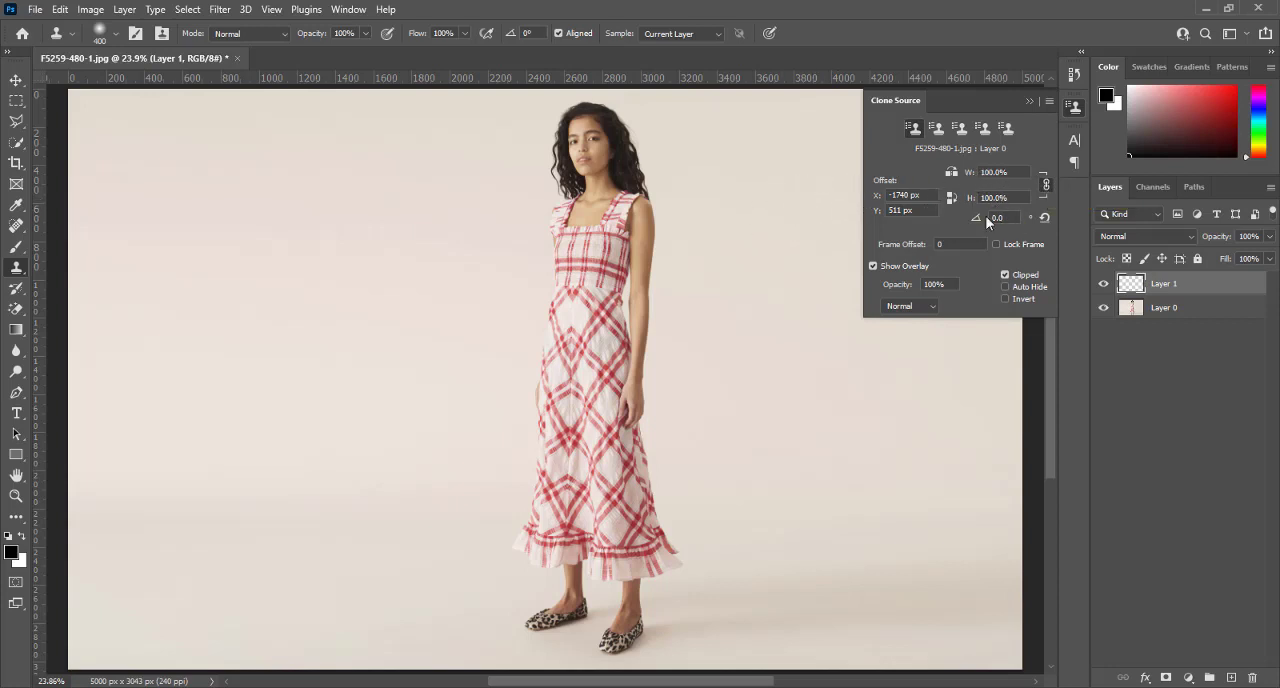
# Sample the woman's face on Layer 0, paint a full-size copy of her beside the original on Layer 1 and hide that layer
pyautogui.click(1169, 309)
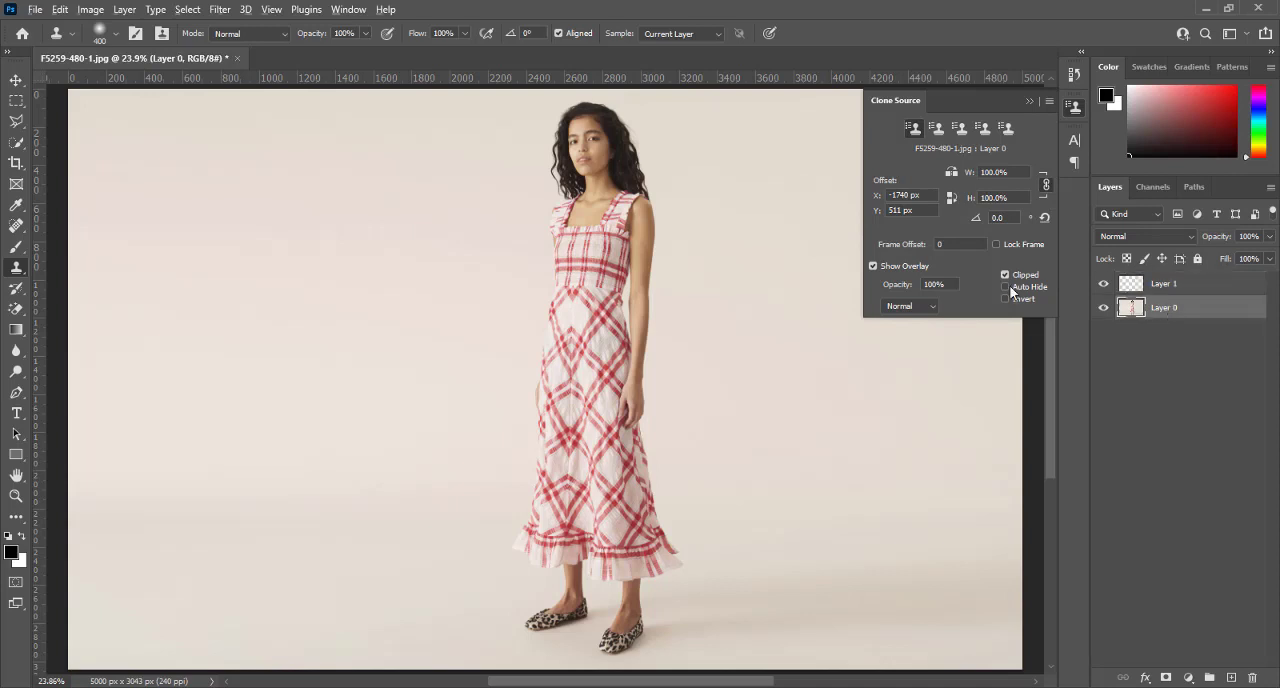
pyautogui.keyDown('alt'); pyautogui.click(585, 139); pyautogui.keyUp('alt')
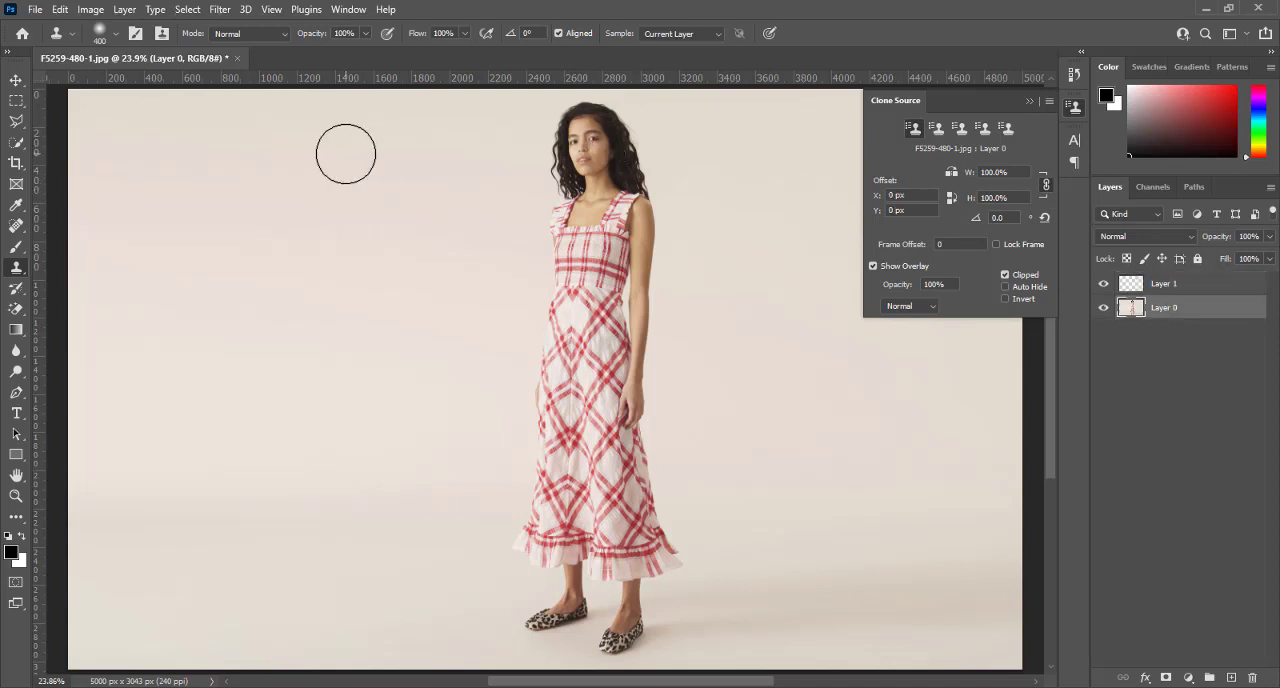
pyautogui.click(1180, 285)
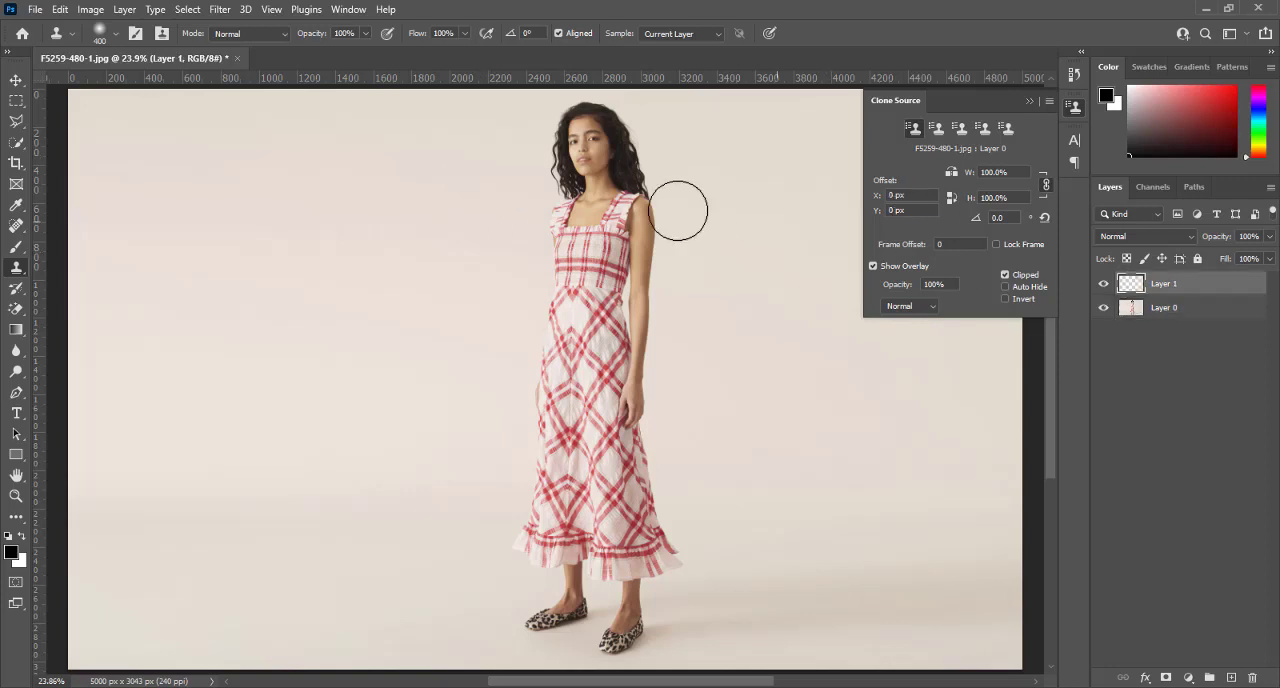
pyautogui.moveTo(410, 142)
pyautogui.mouseDown()
pyautogui.moveTo(411, 274)
pyautogui.moveTo(428, 140)
pyautogui.moveTo(454, 194)
pyautogui.moveTo(451, 274)
pyautogui.moveTo(414, 334)
pyautogui.moveTo(379, 214)
pyautogui.moveTo(411, 505)
pyautogui.moveTo(450, 330)
pyautogui.moveTo(429, 531)
pyautogui.moveTo(390, 540)
pyautogui.moveTo(369, 445)
pyautogui.moveTo(376, 578)
pyautogui.moveTo(389, 607)
pyautogui.moveTo(425, 542)
pyautogui.moveTo(443, 607)
pyautogui.mouseUp()
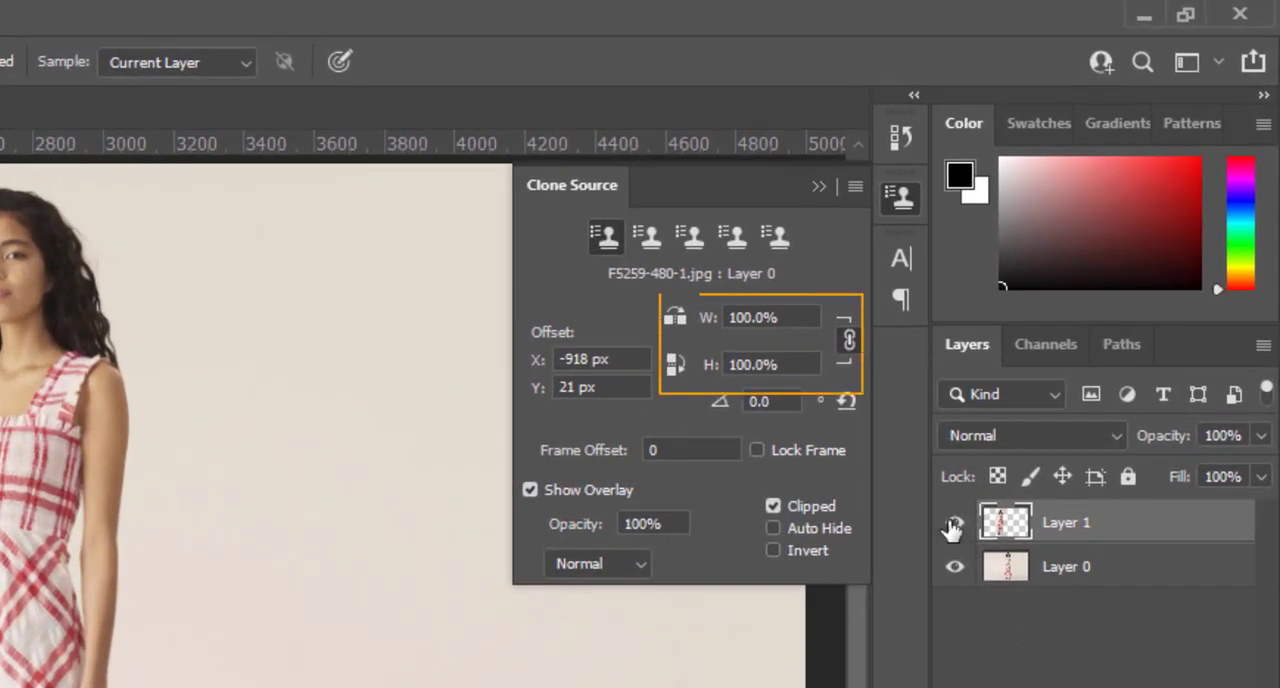
pyautogui.click(954, 524)
# Add a new empty layer above Layer 1 and set the clone source width and height to 50%
pyautogui.hotkey('ctrl', 'shift', 'alt', 'n')
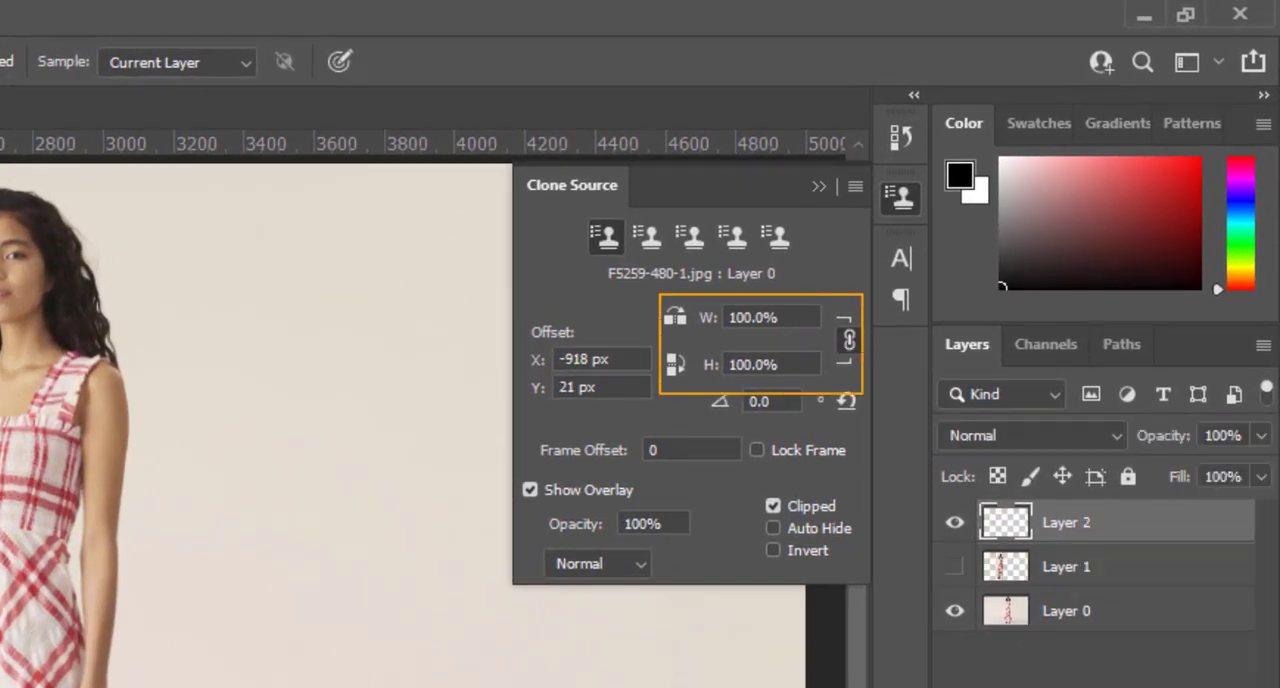
pyautogui.click(785, 317)
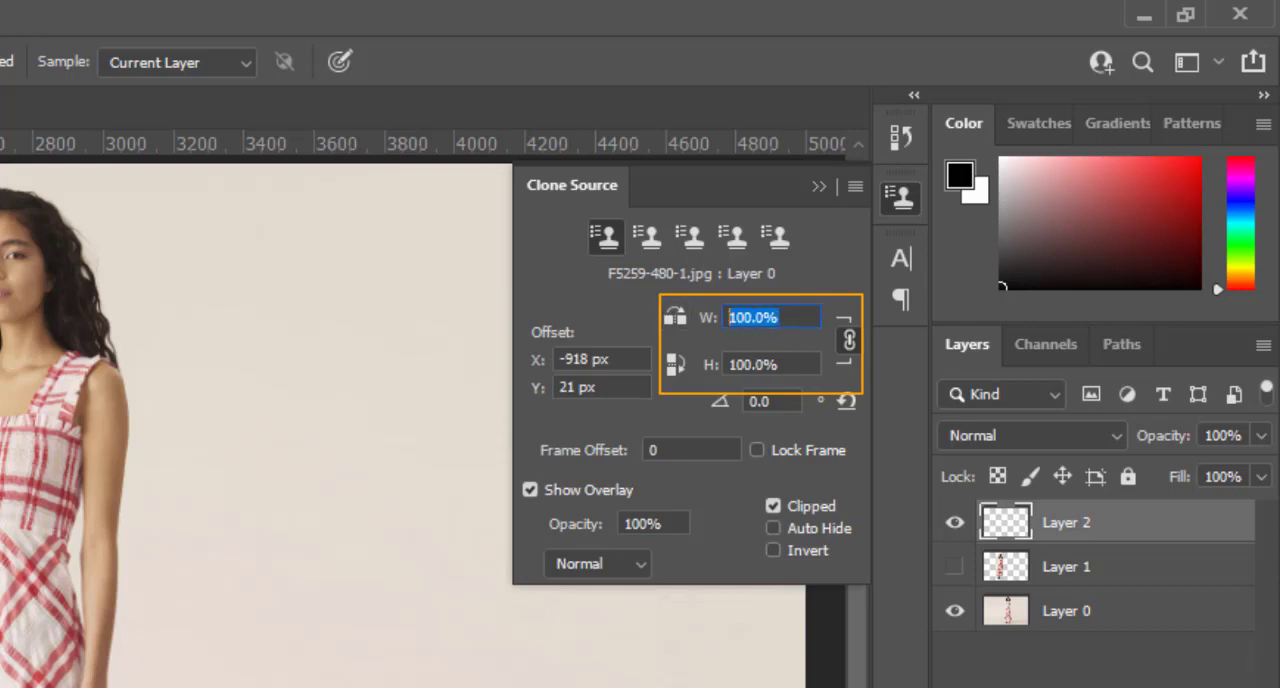
pyautogui.write('50')
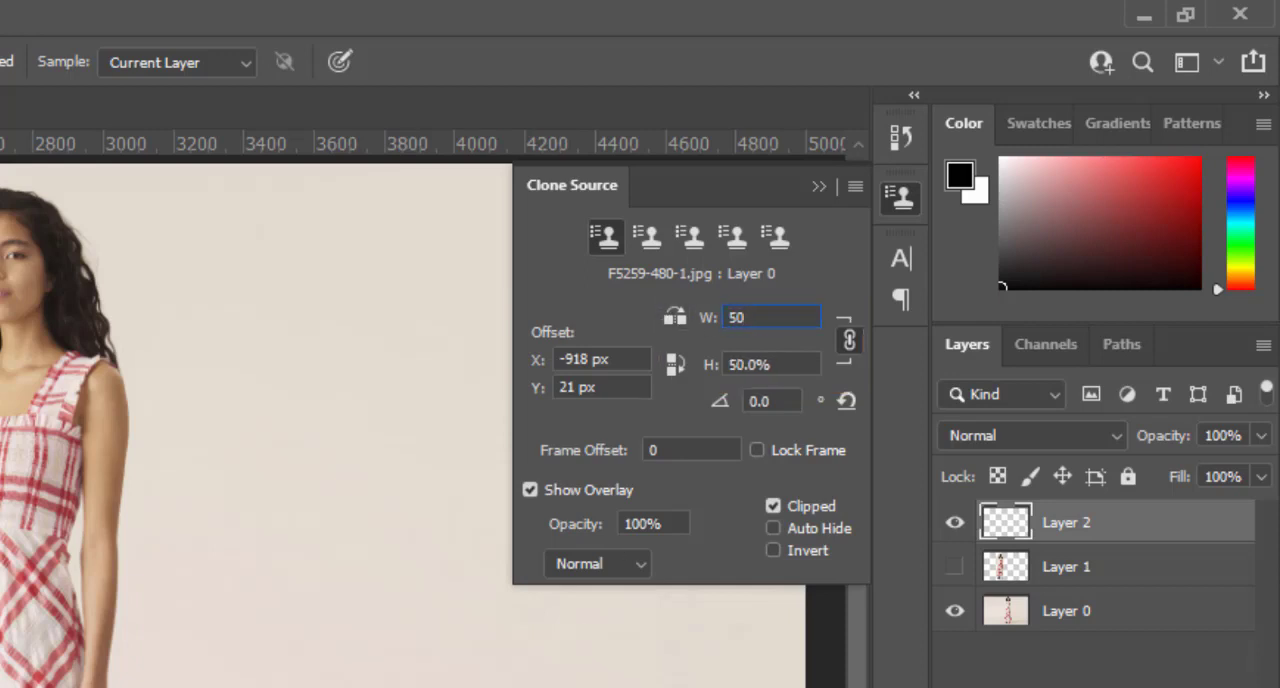
pyautogui.press('Return')
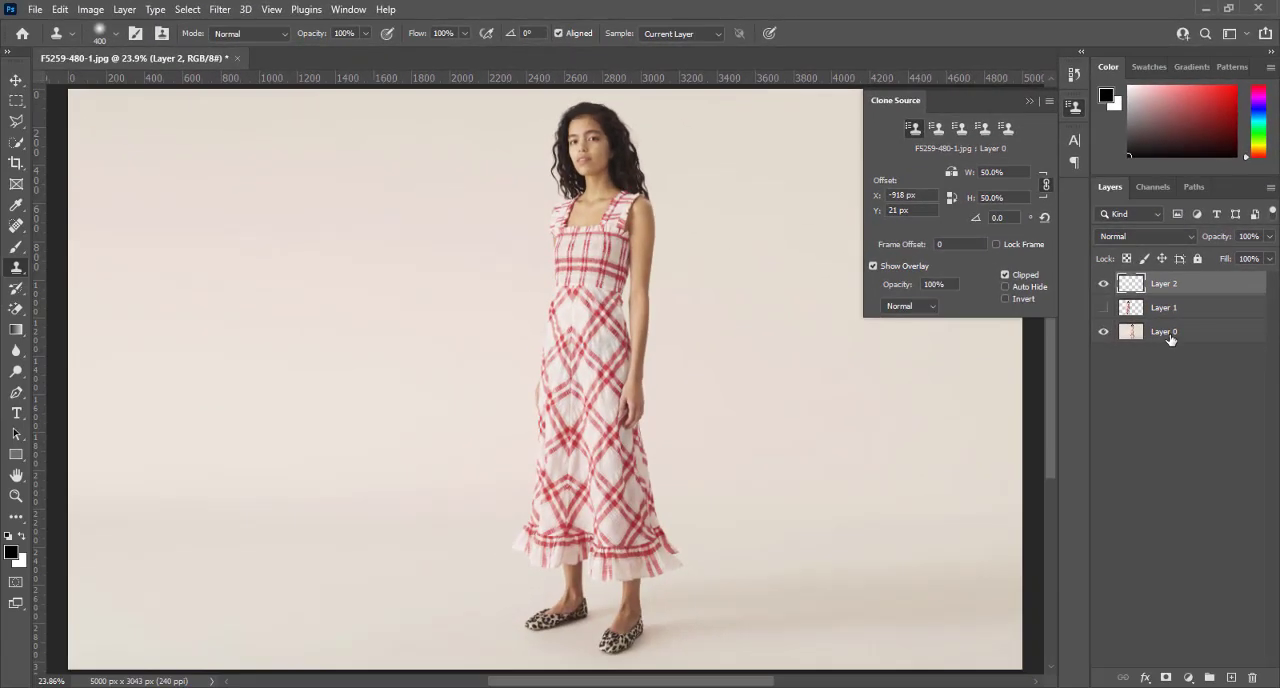
# Sample the woman's face on Layer 0, paint a half-size copy of her on Layer 2 and hide that layer
pyautogui.click(1168, 333)
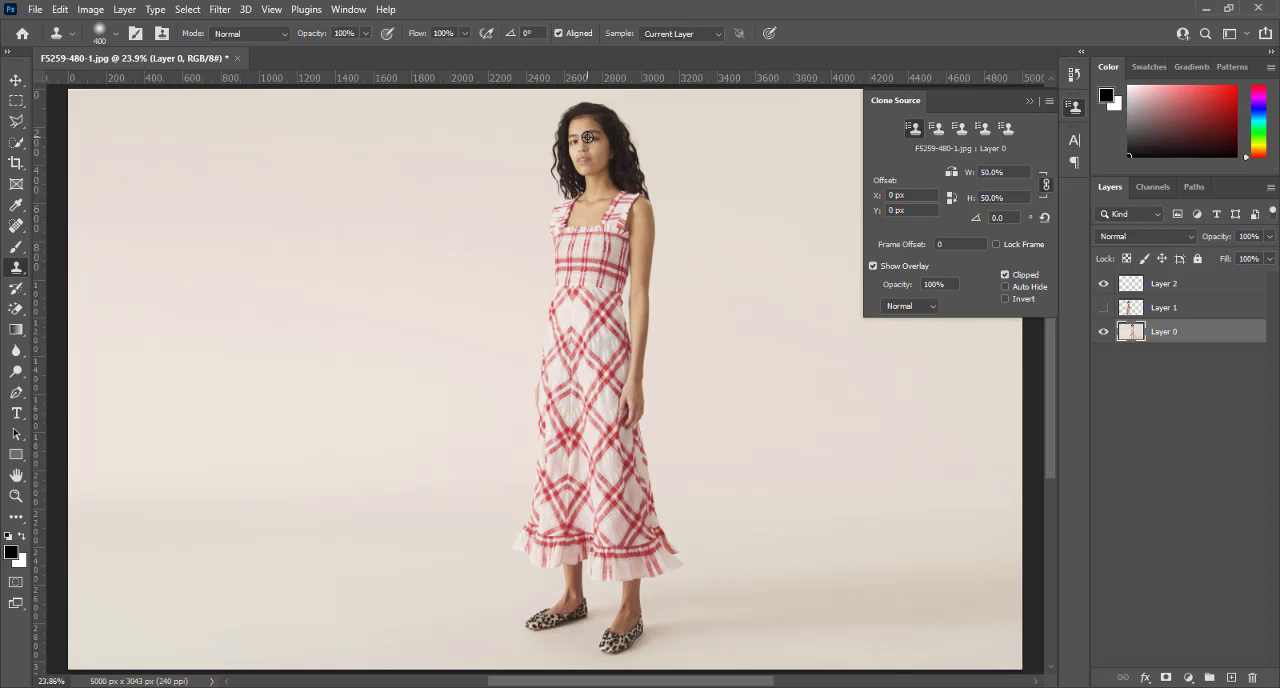
pyautogui.click(1160, 285)
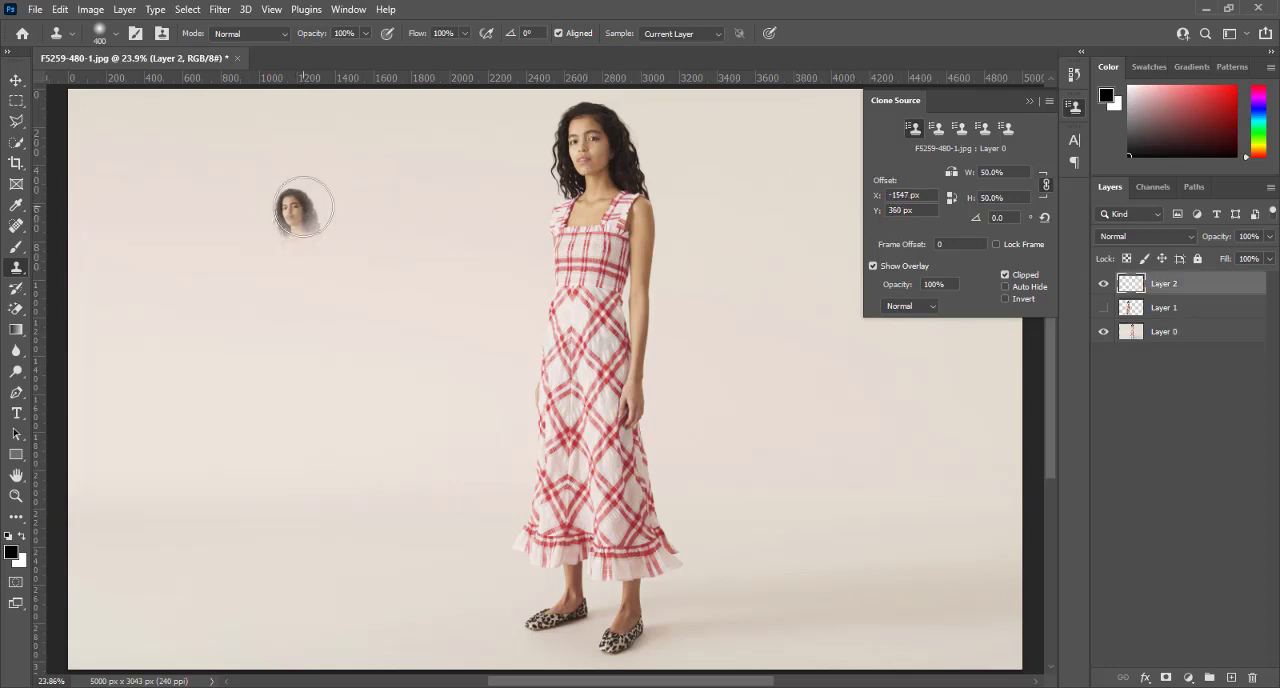
pyautogui.moveTo(306, 205); pyautogui.dragTo(301, 348)
pyautogui.moveTo(303, 209)
pyautogui.mouseDown()
pyautogui.moveTo(286, 280)
pyautogui.moveTo(287, 468)
pyautogui.moveTo(310, 310)
pyautogui.moveTo(329, 441)
pyautogui.moveTo(344, 272)
pyautogui.moveTo(340, 246)
pyautogui.moveTo(317, 386)
pyautogui.moveTo(294, 188)
pyautogui.moveTo(306, 257)
pyautogui.moveTo(285, 396)
pyautogui.moveTo(288, 434)
pyautogui.moveTo(302, 445)
pyautogui.moveTo(315, 434)
pyautogui.moveTo(310, 461)
pyautogui.moveTo(324, 385)
pyautogui.moveTo(297, 214)
pyautogui.mouseUp()
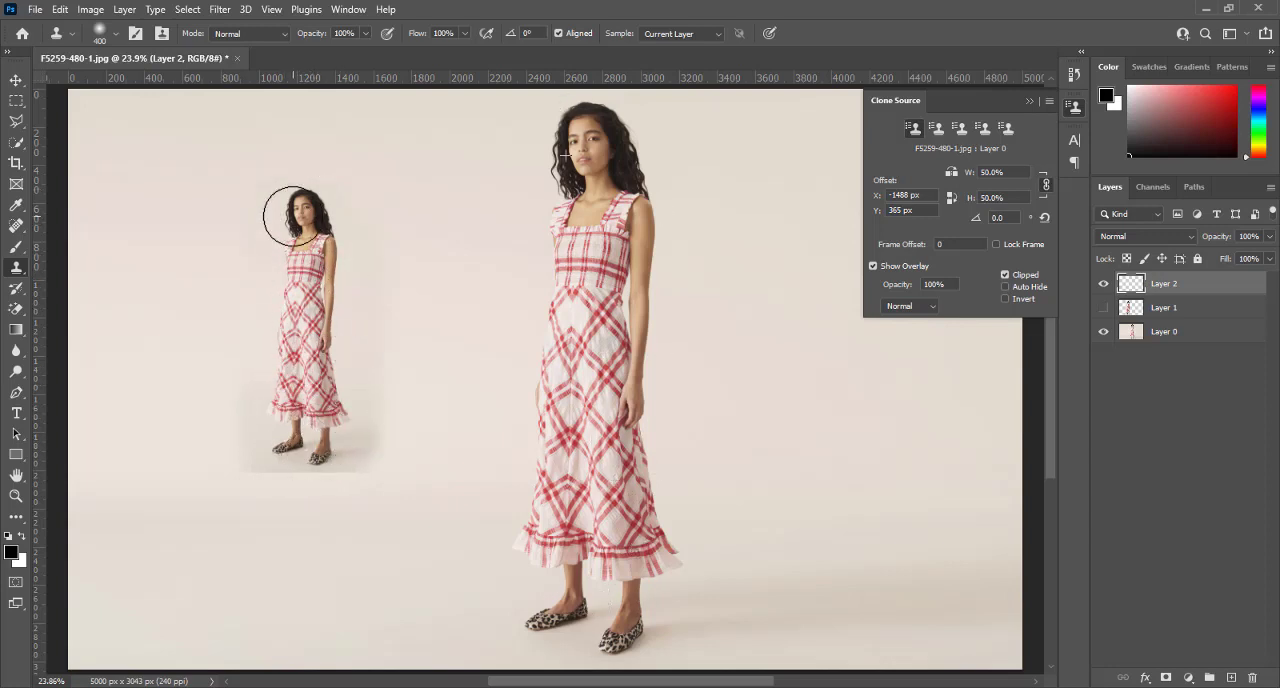
pyautogui.click(1103, 284)
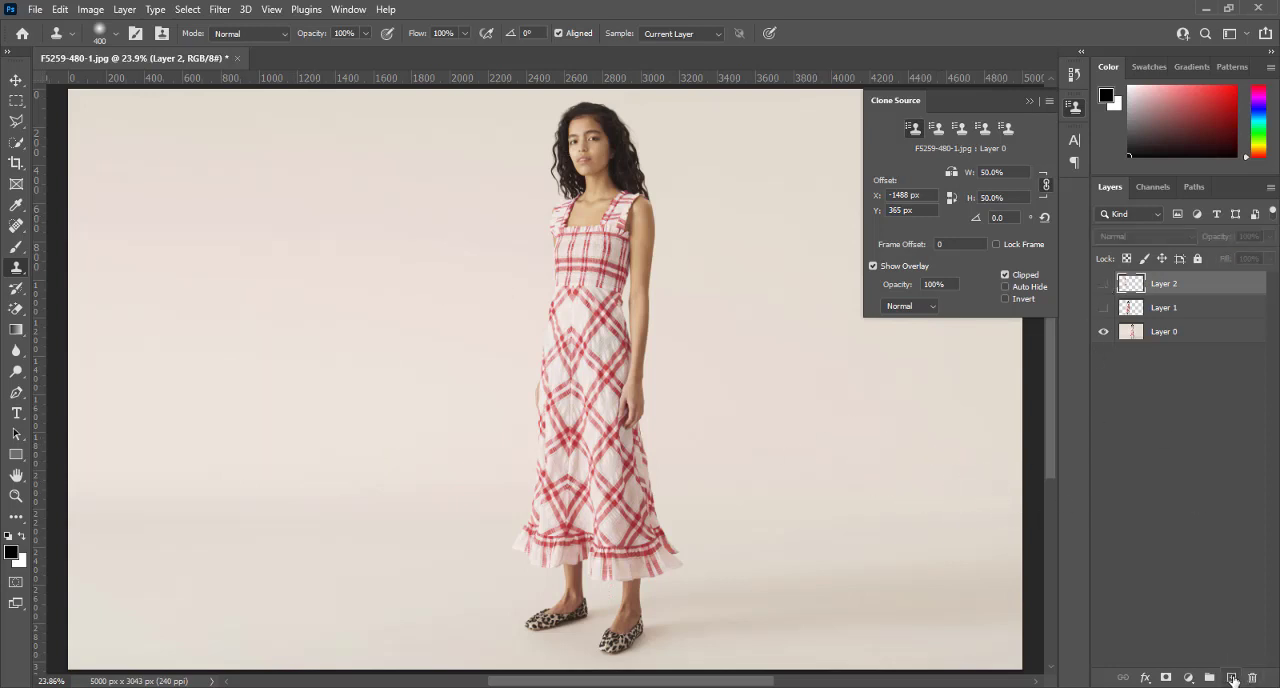
# Add a new empty layer above Layer 2 and set the clone source to 100% scale with a 45° rotation
pyautogui.click(1233, 679)
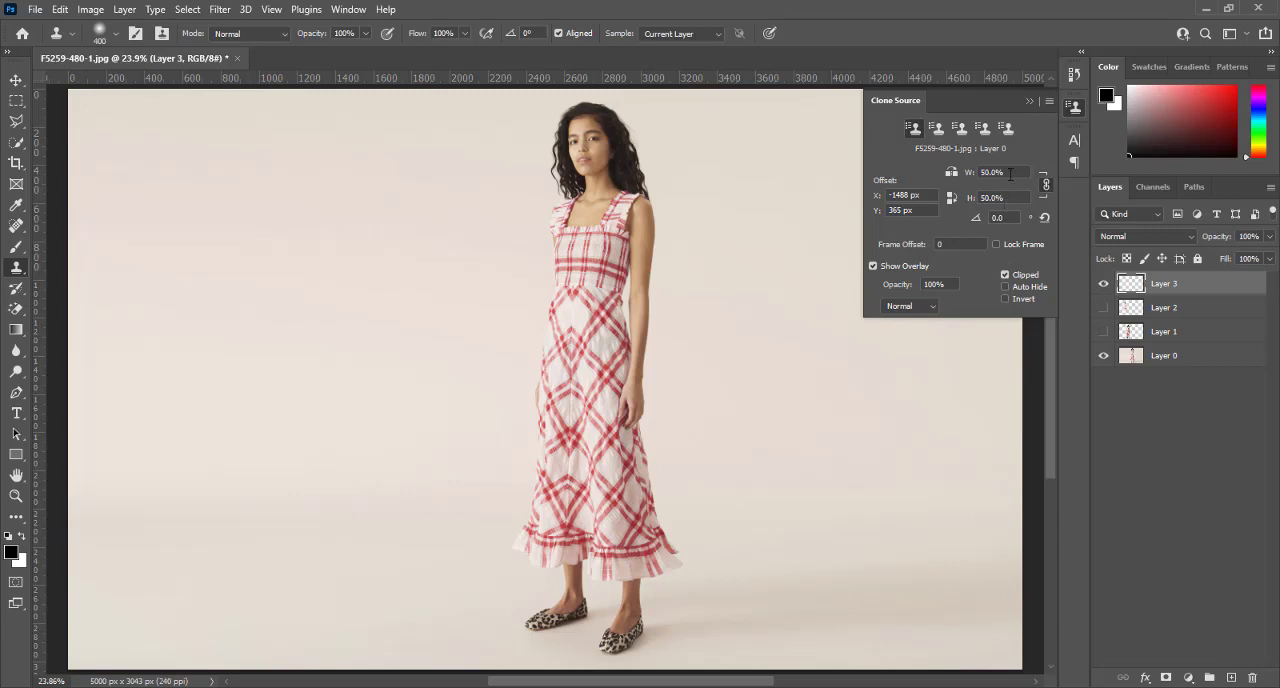
pyautogui.click(962, 172)
pyautogui.write('100')
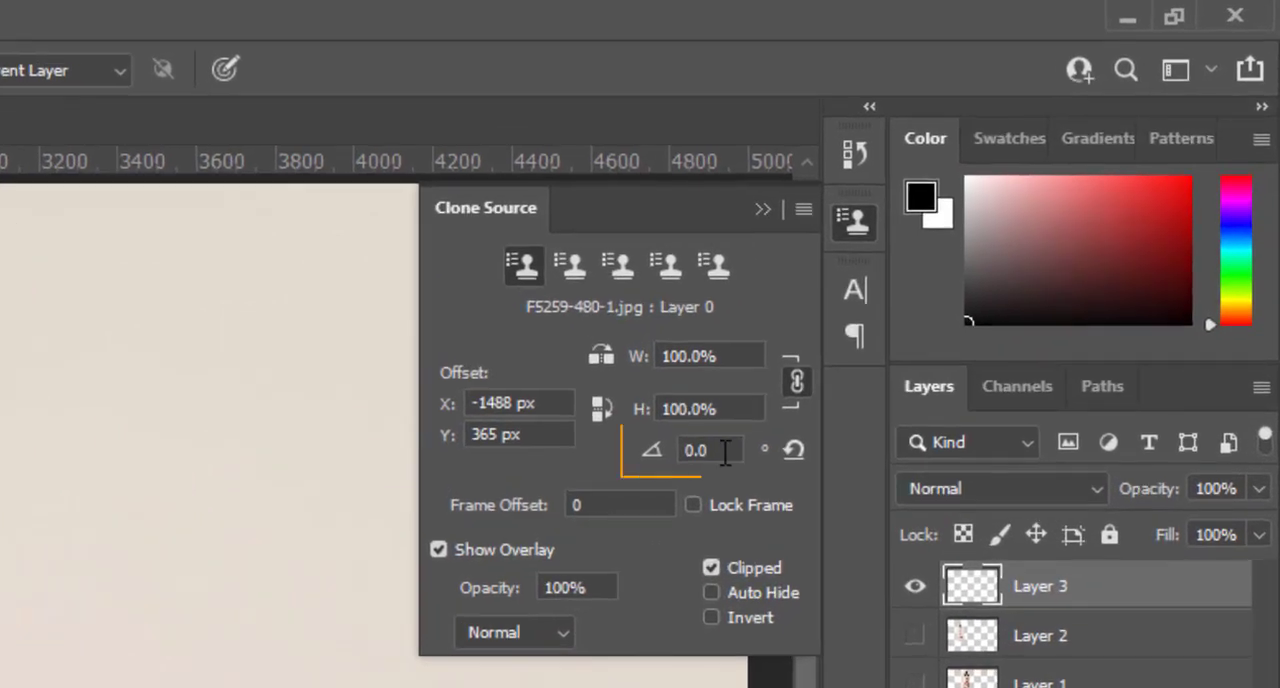
pyautogui.click(961, 220)
pyautogui.write('45')
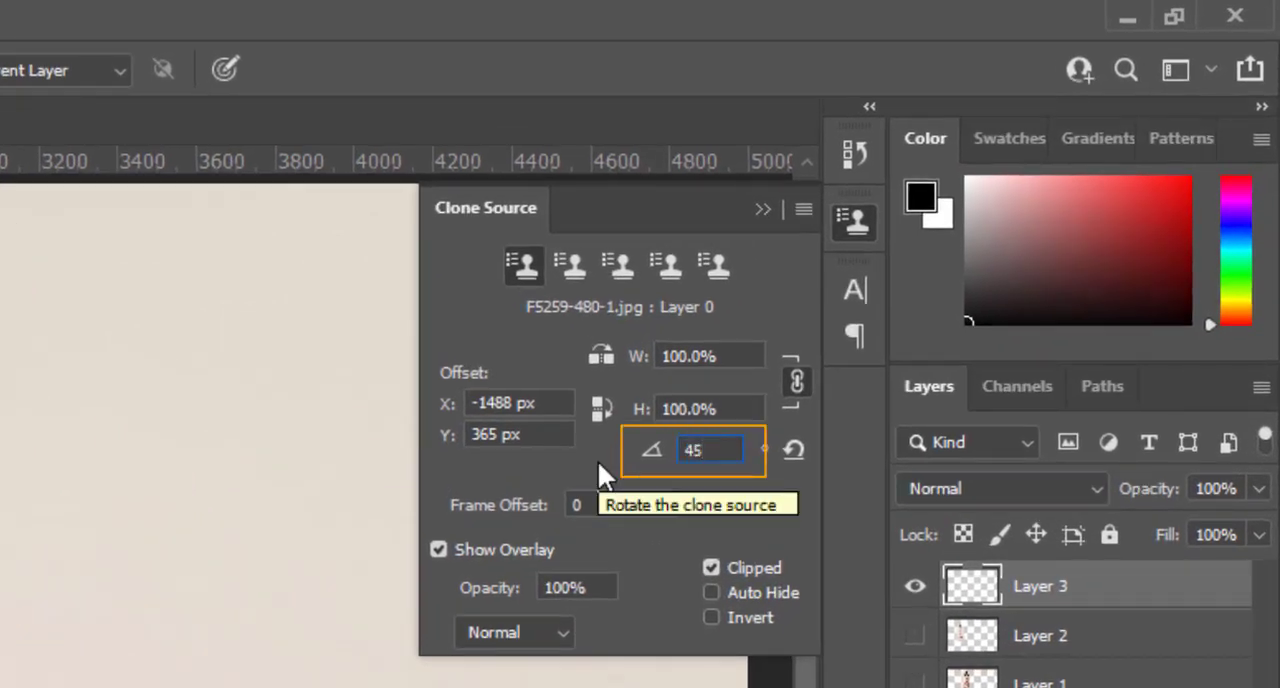
pyautogui.press('Return')
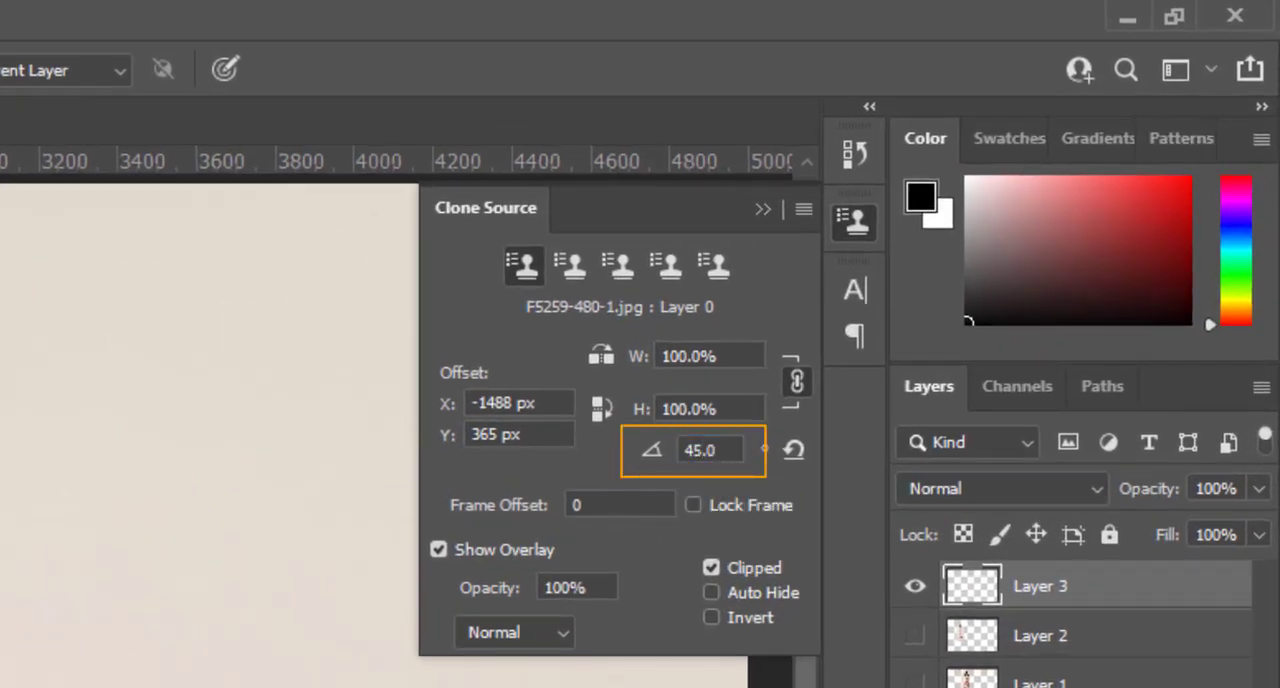
# Sample the woman's face on Layer 0, paint the 45° rotated copy of her on Layer 3 and hide that layer
pyautogui.click(1080, 614)
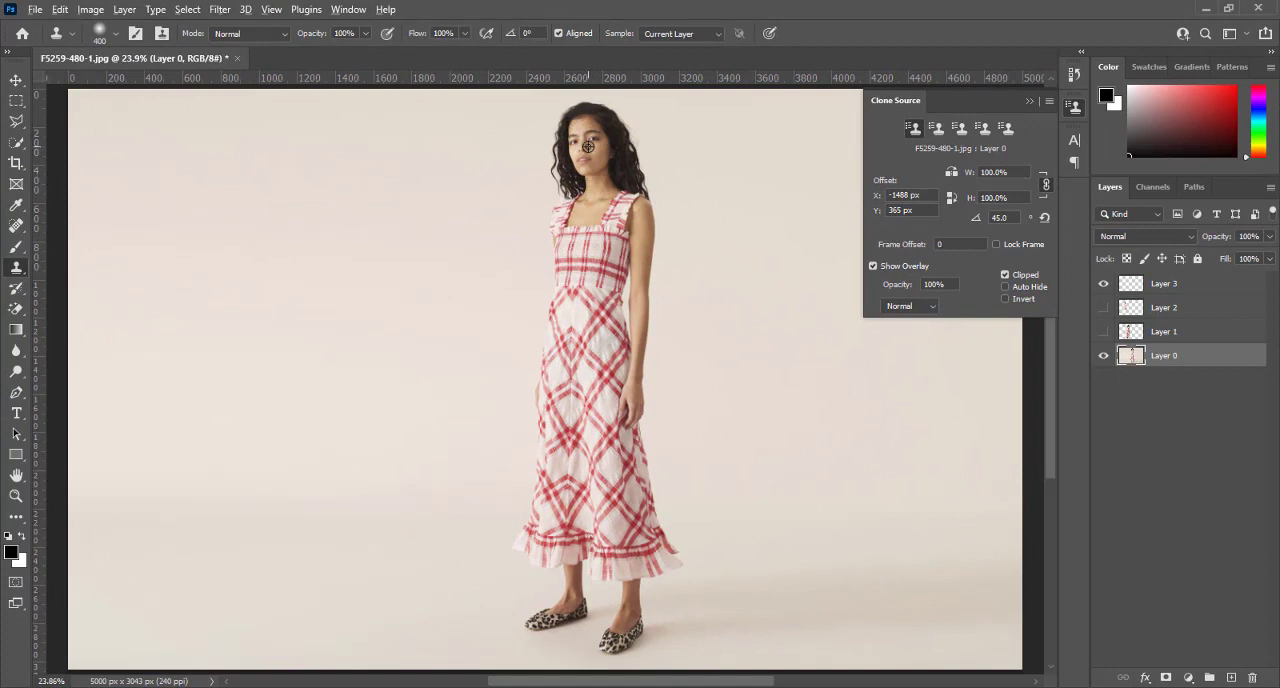
pyautogui.keyDown('alt'); pyautogui.click(588, 147); pyautogui.keyUp('alt')
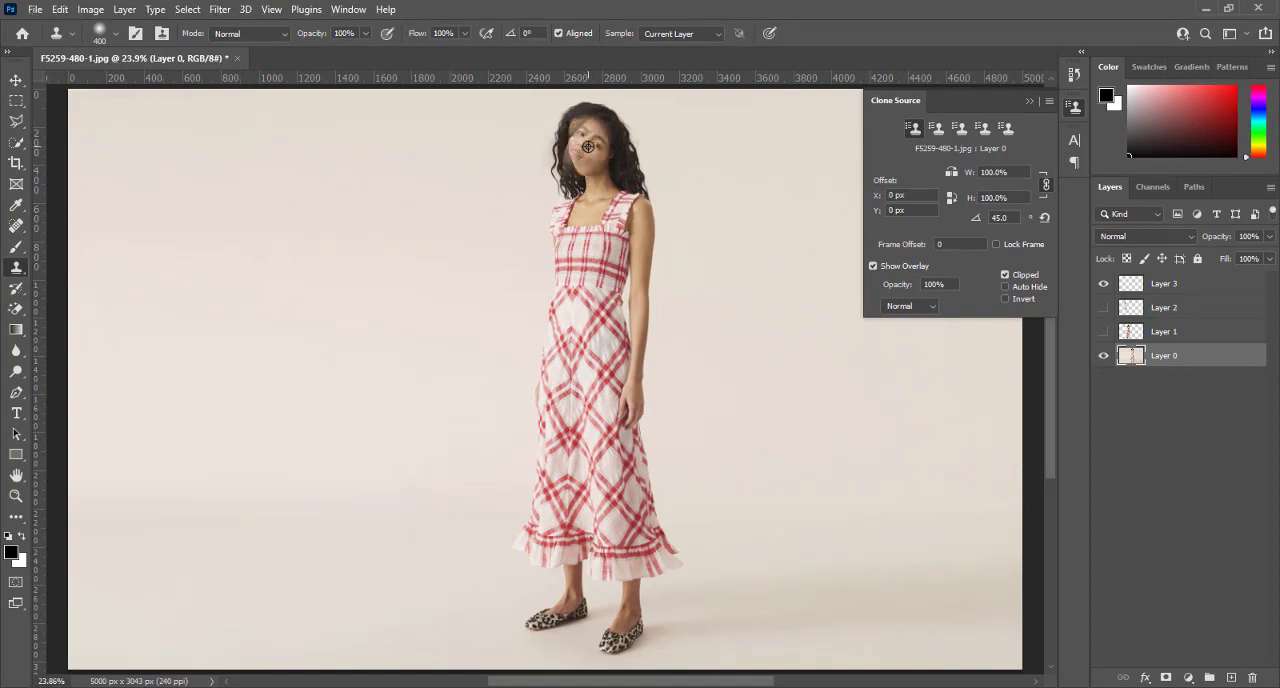
pyautogui.click(1200, 292)
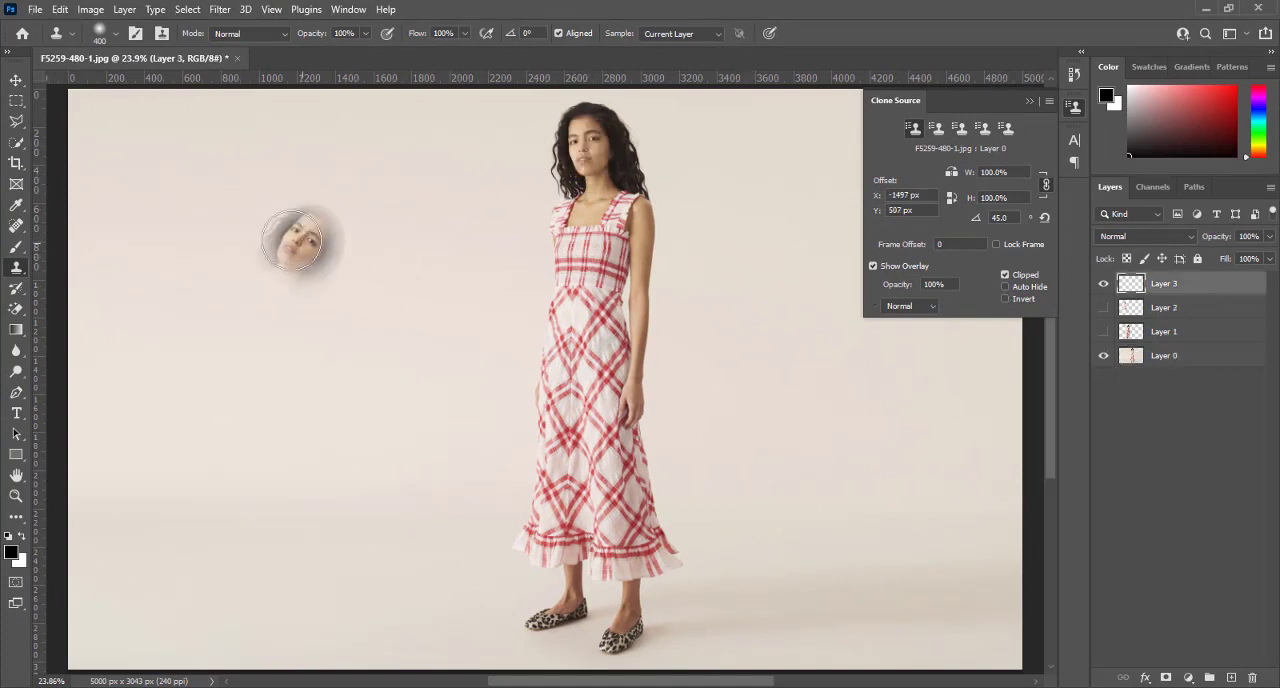
pyautogui.moveTo(408, 189)
pyautogui.mouseDown()
pyautogui.moveTo(345, 282)
pyautogui.moveTo(402, 180)
pyautogui.moveTo(427, 175)
pyautogui.moveTo(437, 208)
pyautogui.moveTo(205, 447)
pyautogui.moveTo(335, 220)
pyautogui.moveTo(149, 408)
pyautogui.moveTo(119, 518)
pyautogui.moveTo(181, 494)
pyautogui.moveTo(105, 551)
pyautogui.moveTo(121, 483)
pyautogui.moveTo(106, 483)
pyautogui.moveTo(101, 548)
pyautogui.mouseUp()
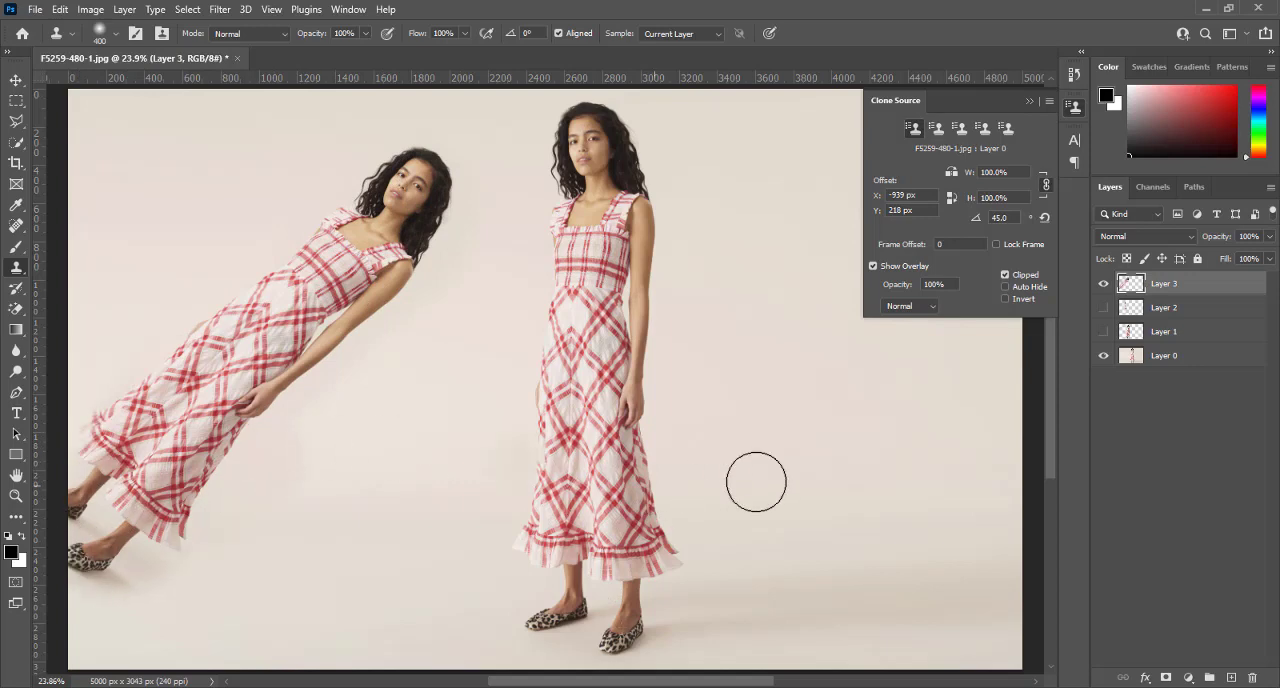
pyautogui.click(1105, 283)
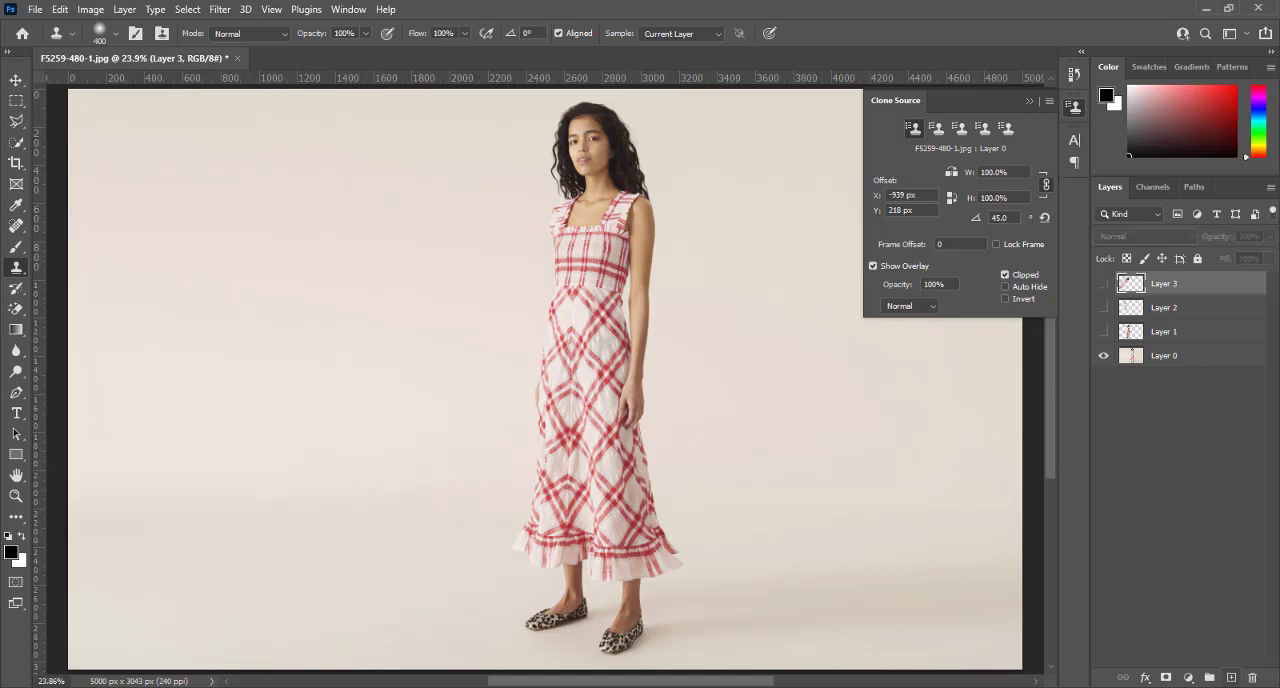
# Add a new empty layer above Layer 3 and set the clone source rotation to -45°
pyautogui.click(1230, 680)
pyautogui.click(1006, 220)
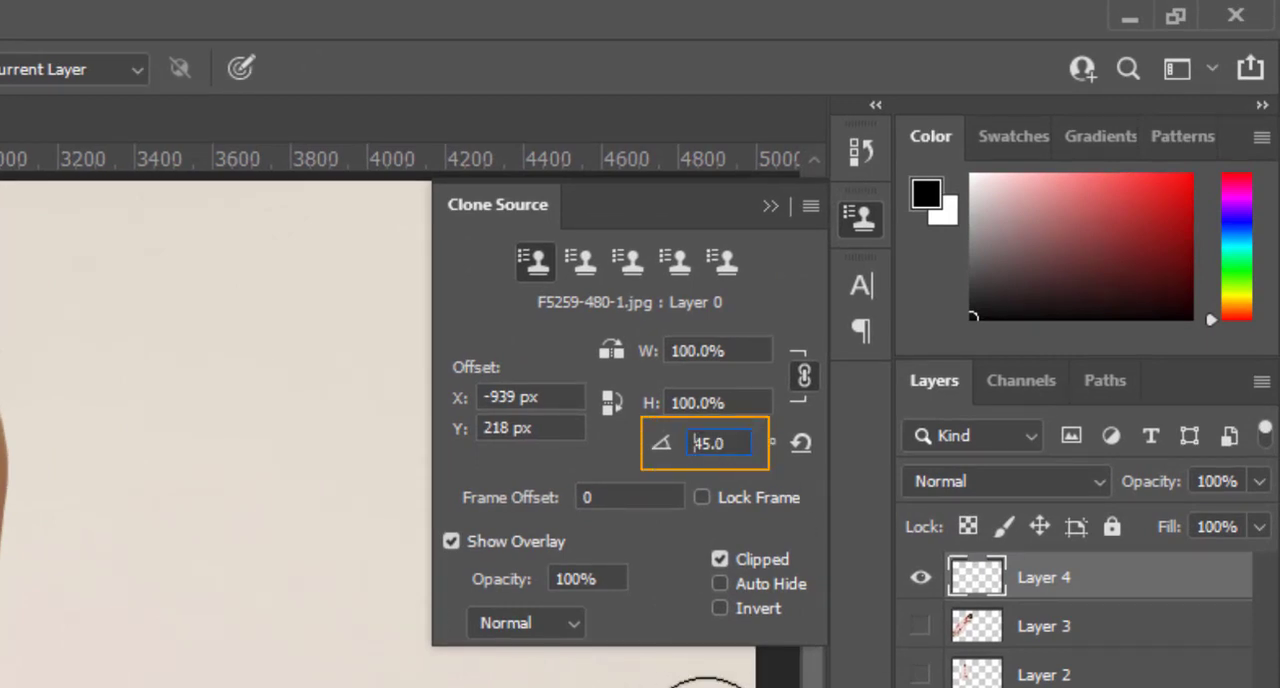
pyautogui.write('-')
pyautogui.press('Return')
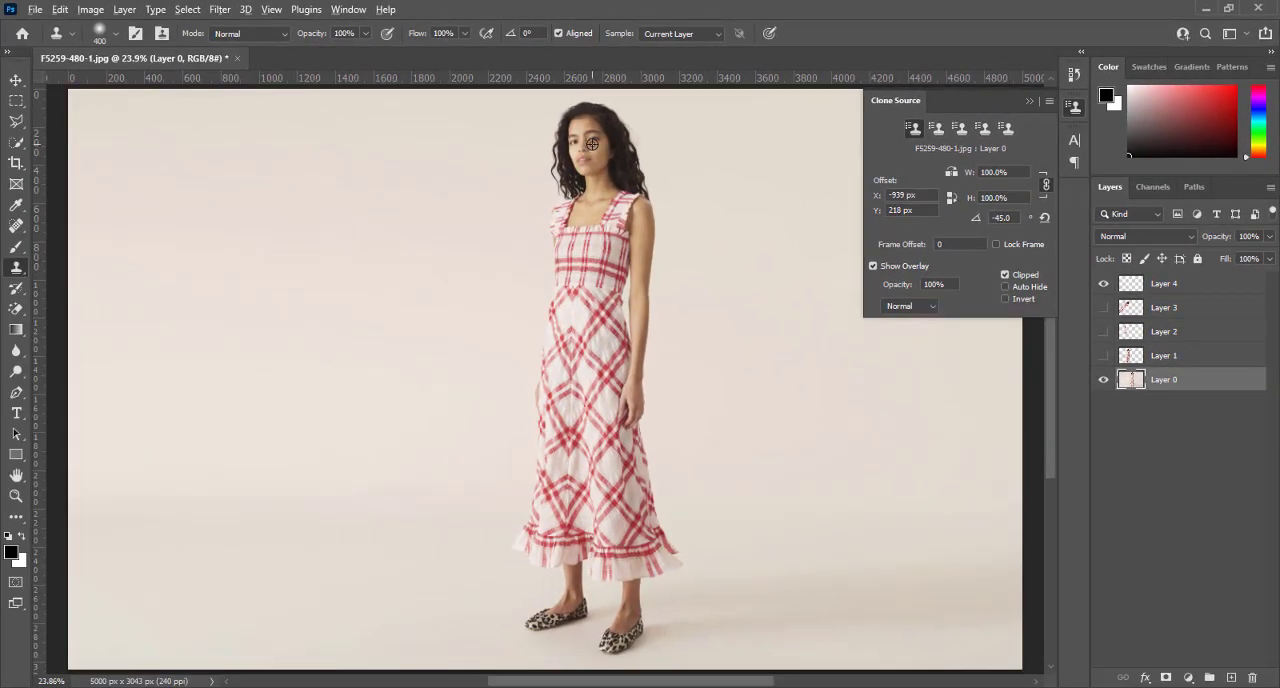
# Sample the woman's face on Layer 0 and paint the full -45° rotated copy of her beside the original on Layer 4
pyautogui.keyDown('alt'); pyautogui.click(592, 144); pyautogui.keyUp('alt')
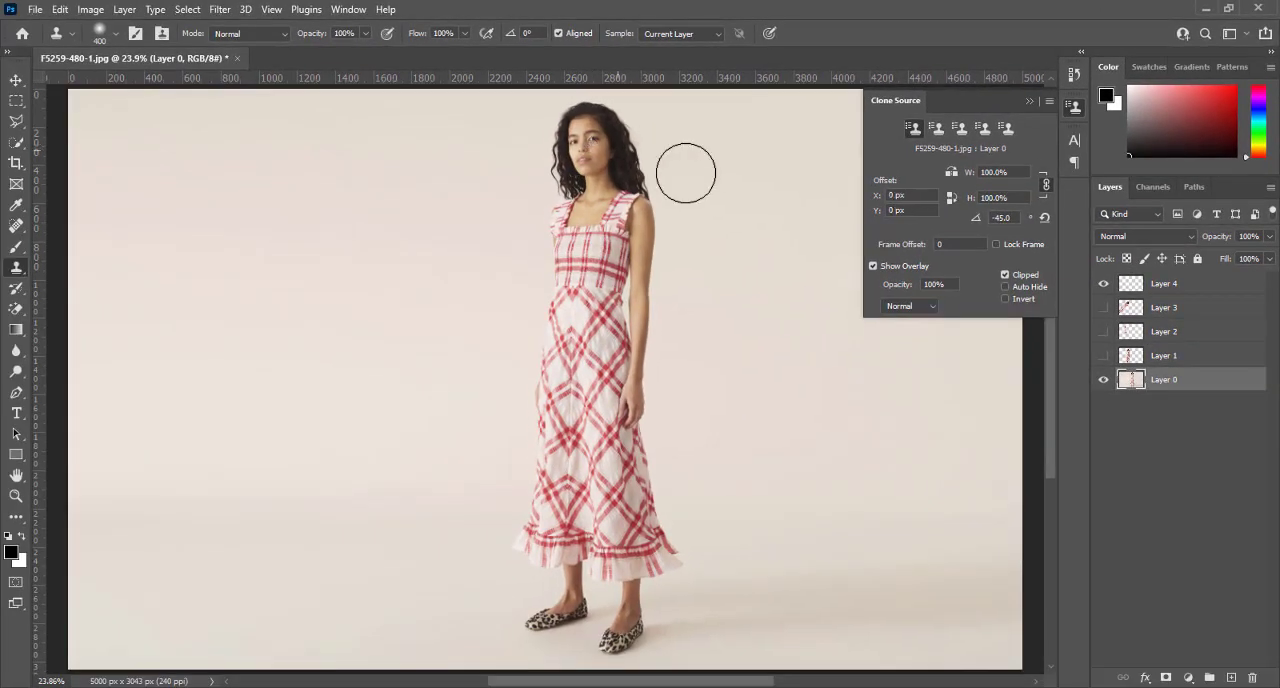
pyautogui.click(1167, 287)
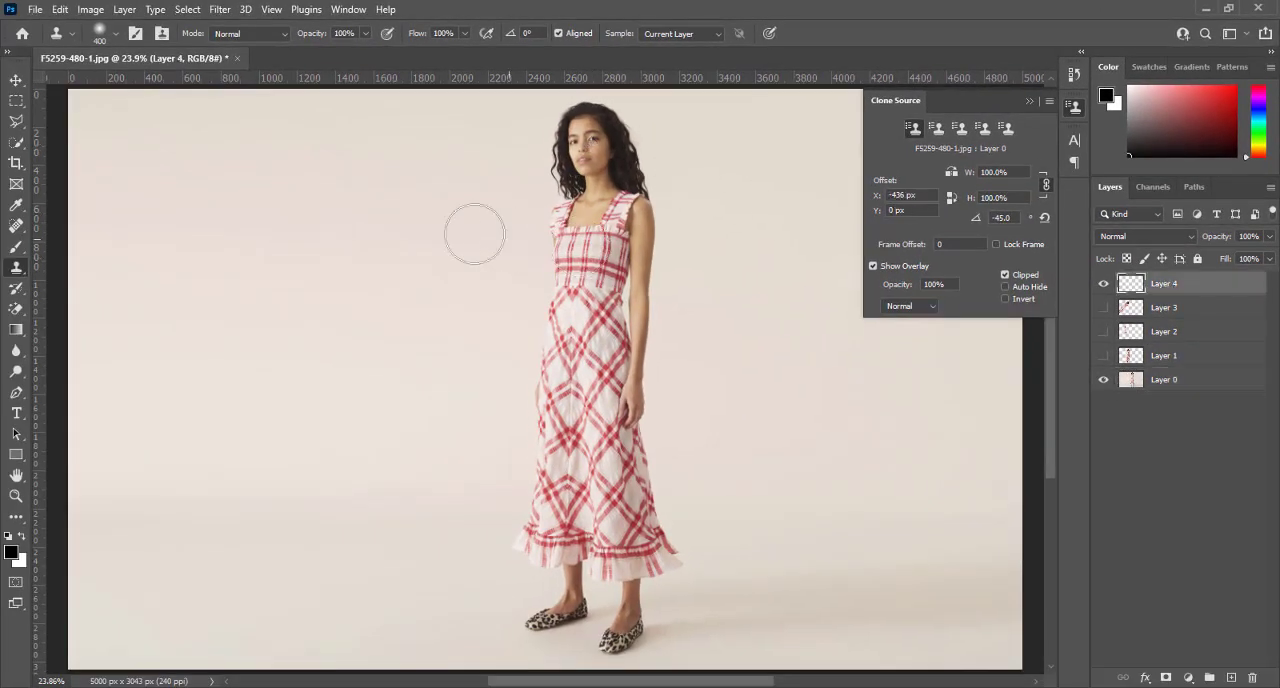
pyautogui.click(185, 195)
pyautogui.moveTo(181, 195)
pyautogui.mouseDown()
pyautogui.moveTo(113, 157)
pyautogui.moveTo(197, 186)
pyautogui.moveTo(257, 234)
pyautogui.moveTo(318, 313)
pyautogui.moveTo(257, 297)
pyautogui.moveTo(176, 215)
pyautogui.moveTo(169, 268)
pyautogui.moveTo(361, 425)
pyautogui.moveTo(325, 286)
pyautogui.moveTo(386, 385)
pyautogui.moveTo(407, 463)
pyautogui.moveTo(399, 434)
pyautogui.moveTo(479, 484)
pyautogui.mouseUp()
pyautogui.moveTo(475, 440)
pyautogui.mouseDown()
pyautogui.moveTo(486, 523)
pyautogui.moveTo(524, 406)
pyautogui.moveTo(515, 492)
pyautogui.moveTo(450, 548)
pyautogui.mouseUp()
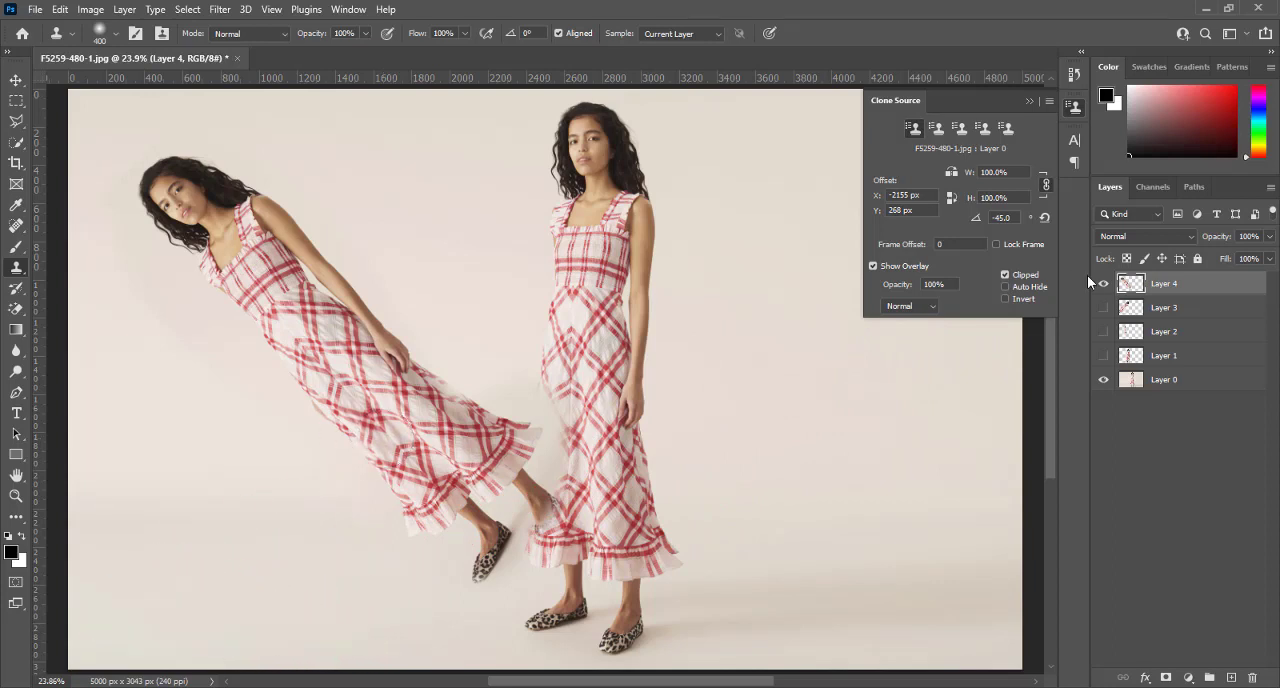
# Make the hidden Layers 3, 2 and 1 visible again
pyautogui.click(1103, 307)
pyautogui.click(1103, 331)
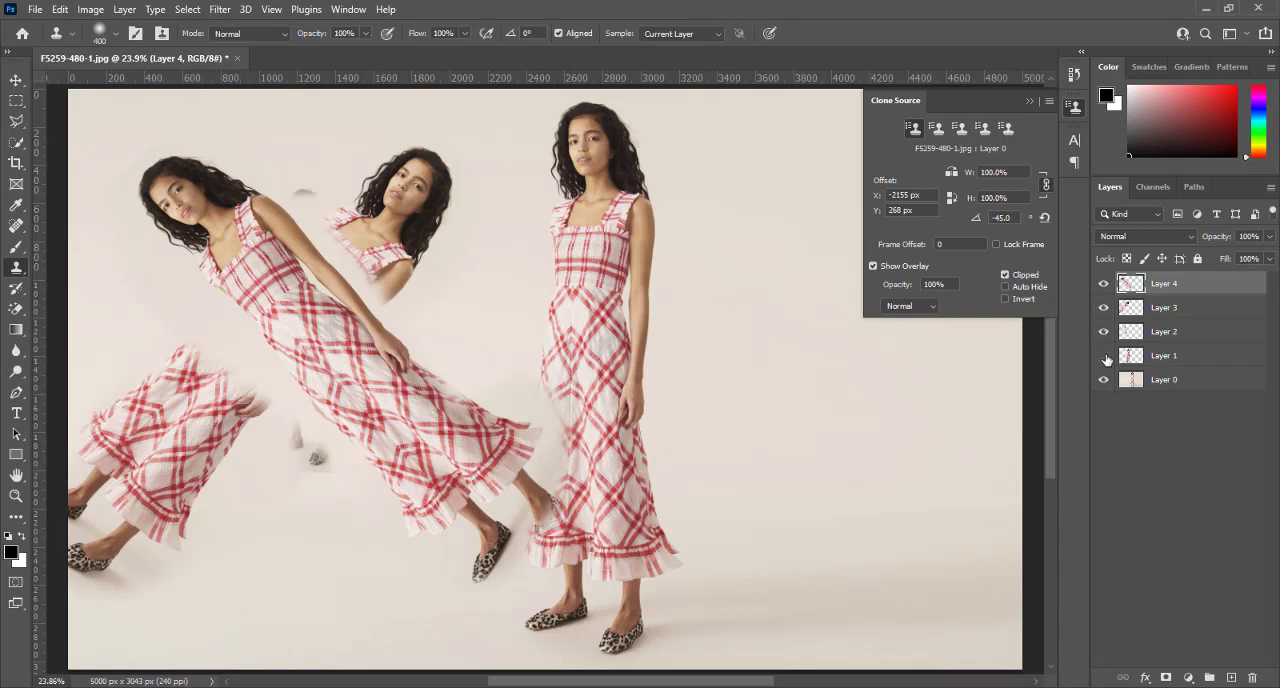
pyautogui.click(1103, 355)
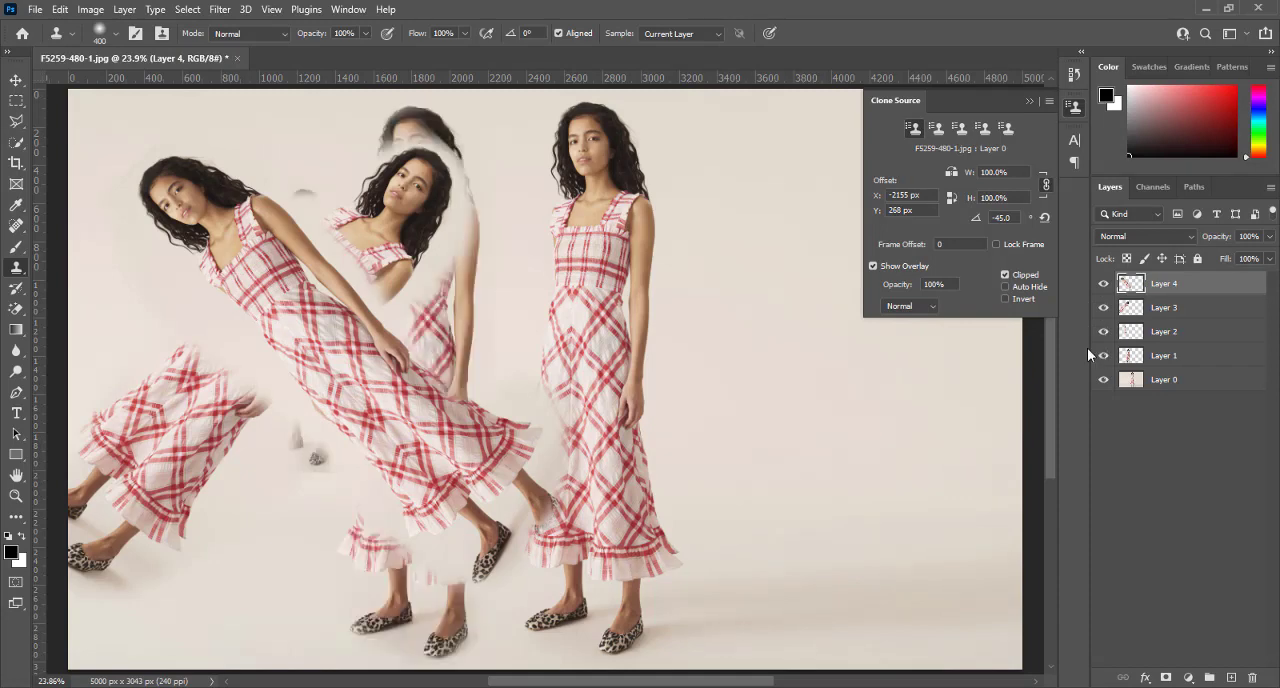